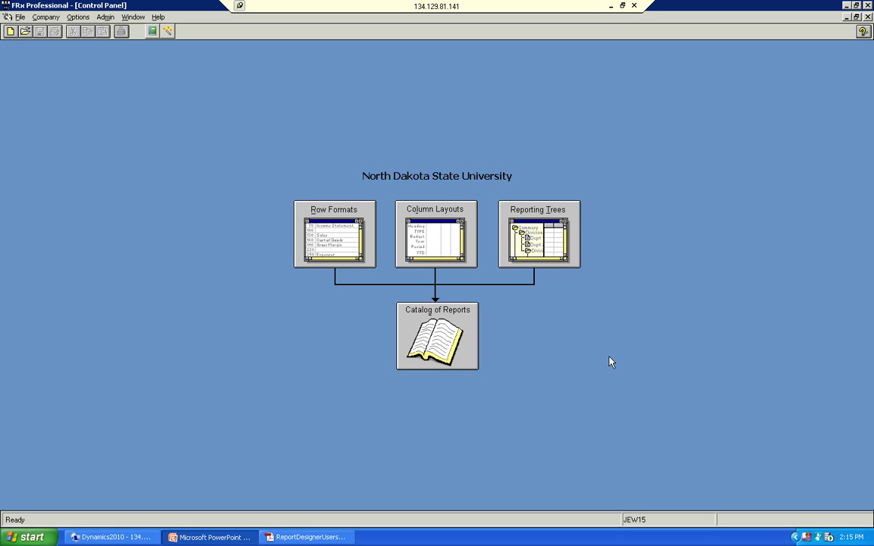
# Step: Create a new row format and save it as 01BKK-IS with the description RowByRow
pyautogui.doubleClick(338, 226)
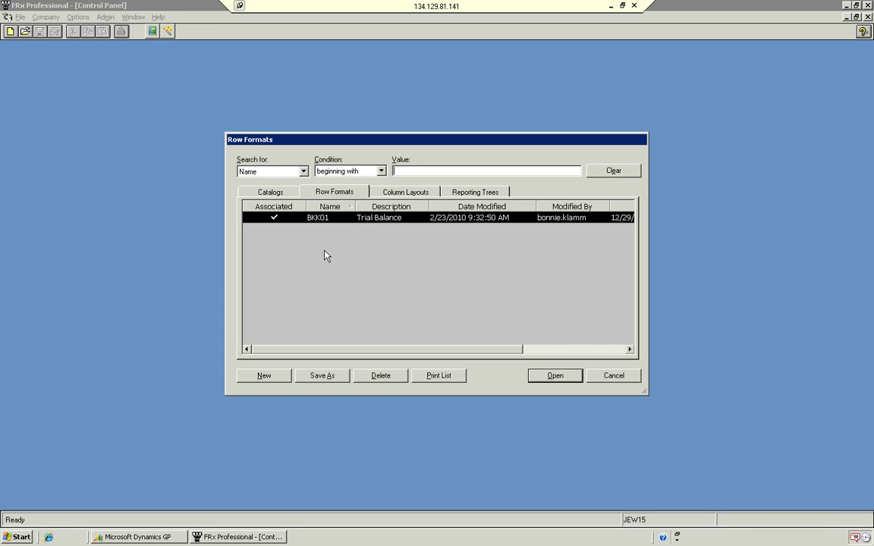
pyautogui.click(265, 377)
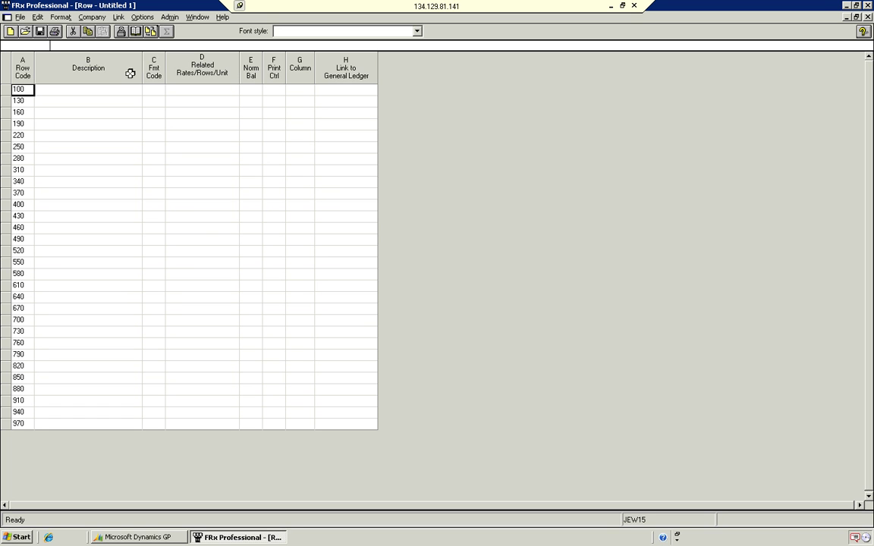
pyautogui.click(40, 31)
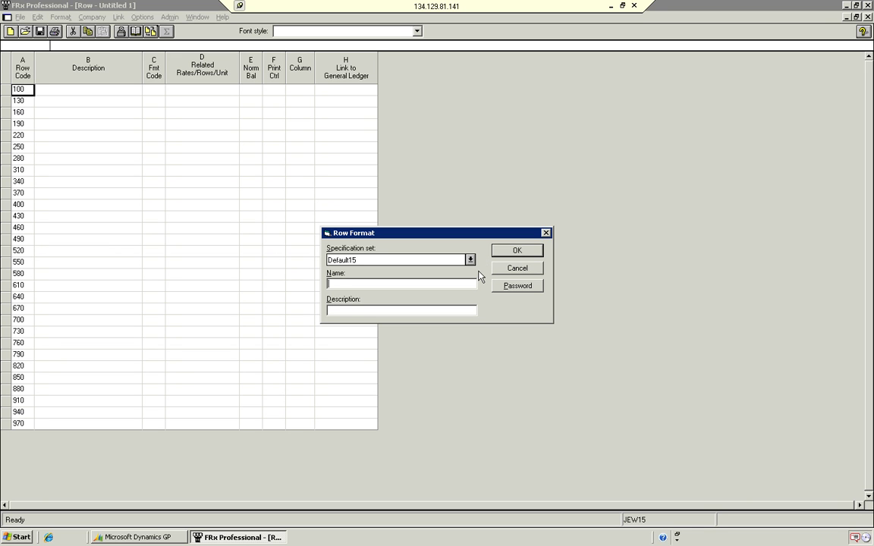
pyautogui.write('01BKK-IS')
pyautogui.click(330, 307)
pyautogui.write('RowByRow')
pyautogui.click(513, 250)
# Step: Enter the descriptions "Sales" for row 100 and "Sales returns and adjustments" for row 130
pyautogui.click(84, 88)
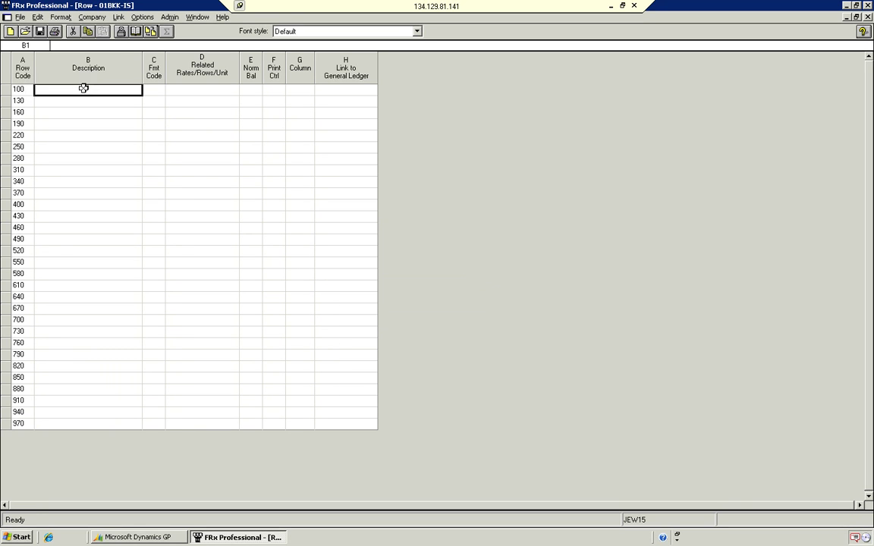
pyautogui.write('Sales')
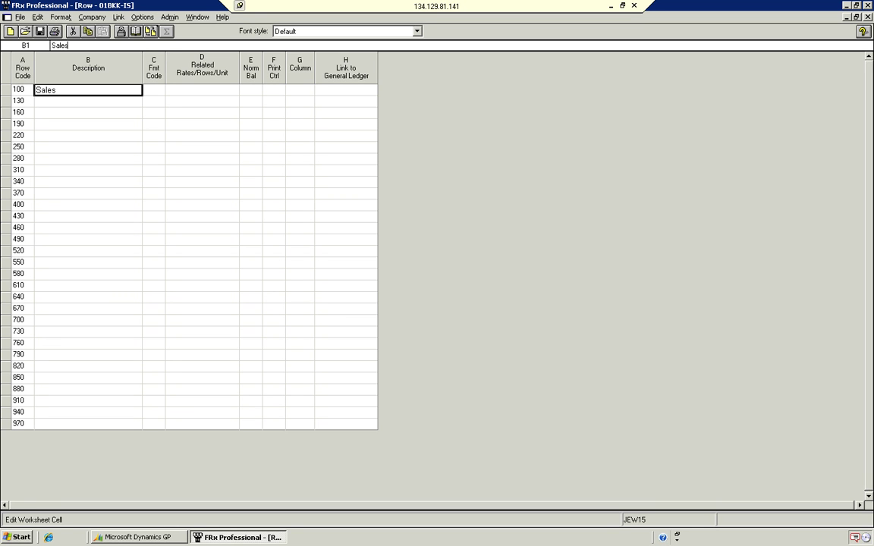
pyautogui.press('Return')
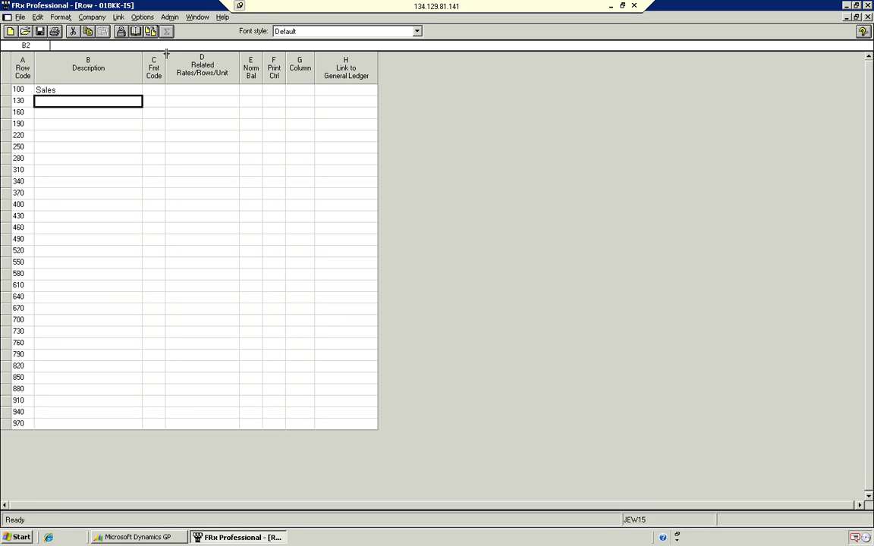
pyautogui.write('Sal')
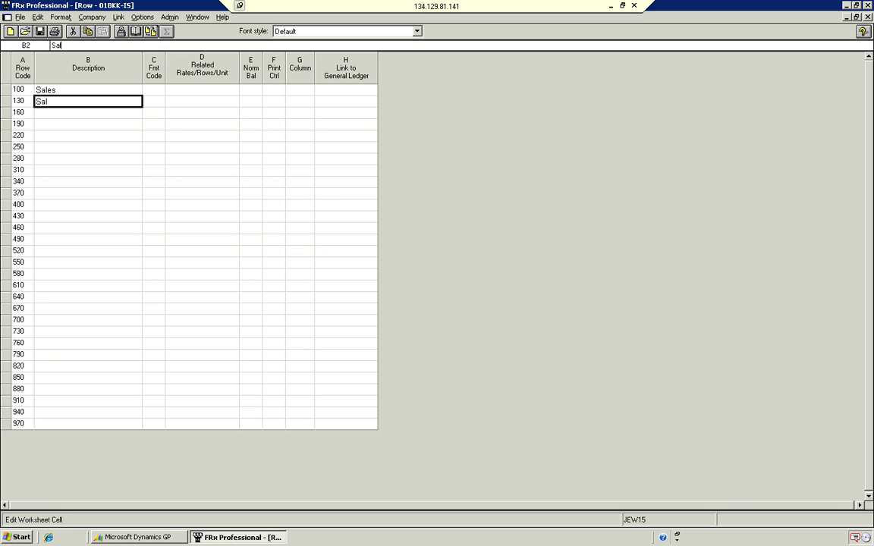
pyautogui.write('es returns and adjustment')
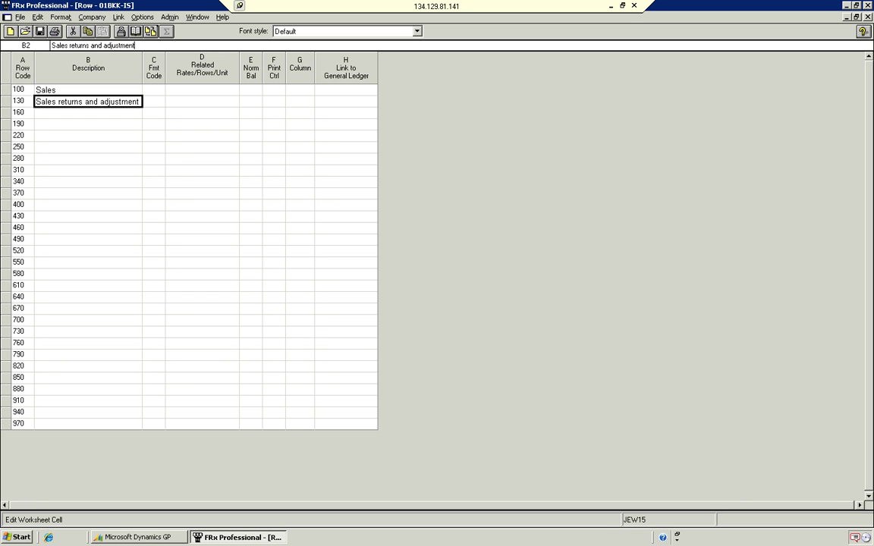
pyautogui.write('s')
# Step: Insert a row above row 160 and give it the Underscore Amounts format code
pyautogui.click(5, 112)
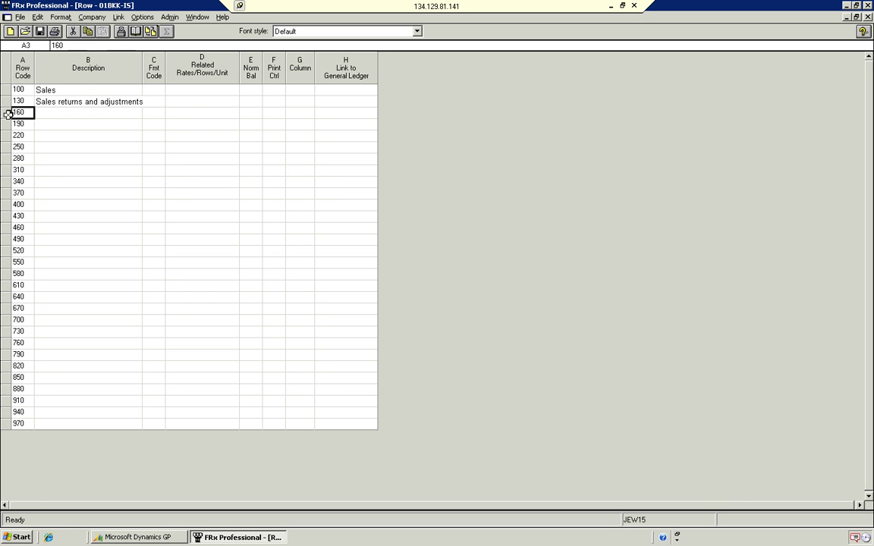
pyautogui.rightClick(5, 113)
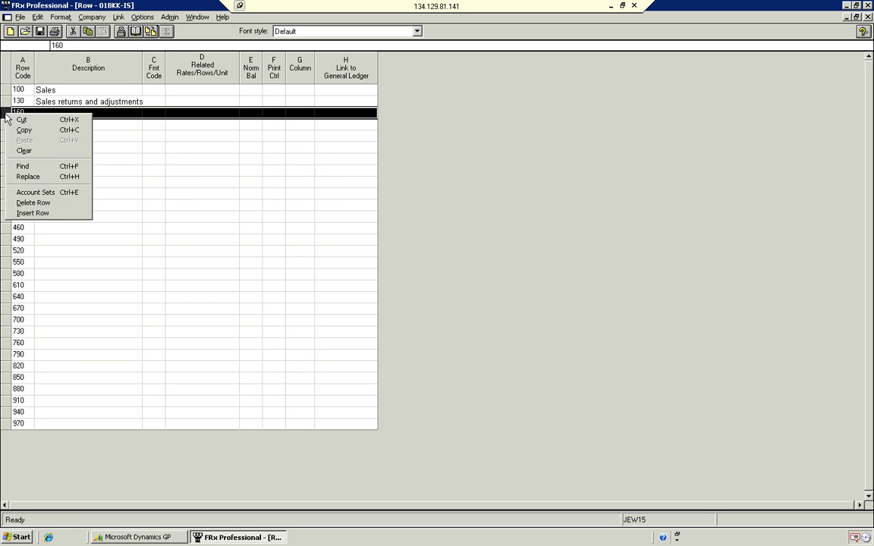
pyautogui.click(32, 213)
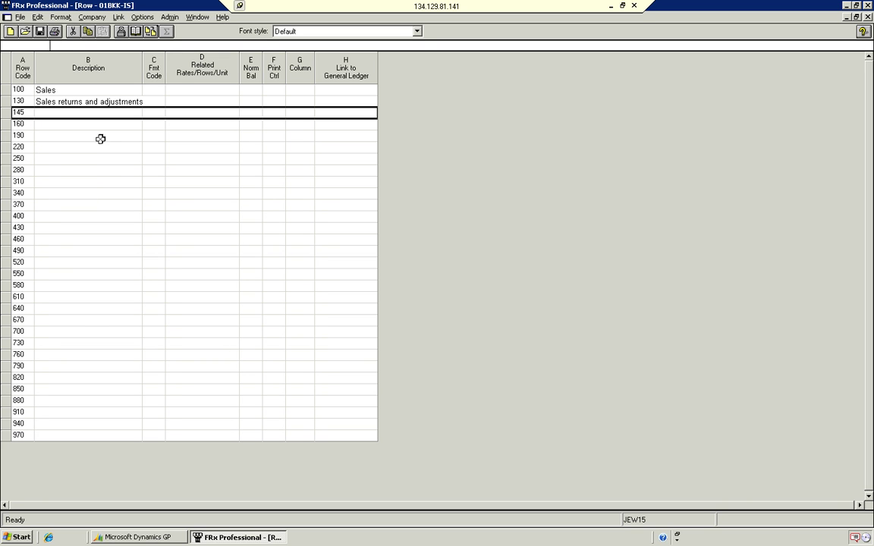
pyautogui.click(151, 112)
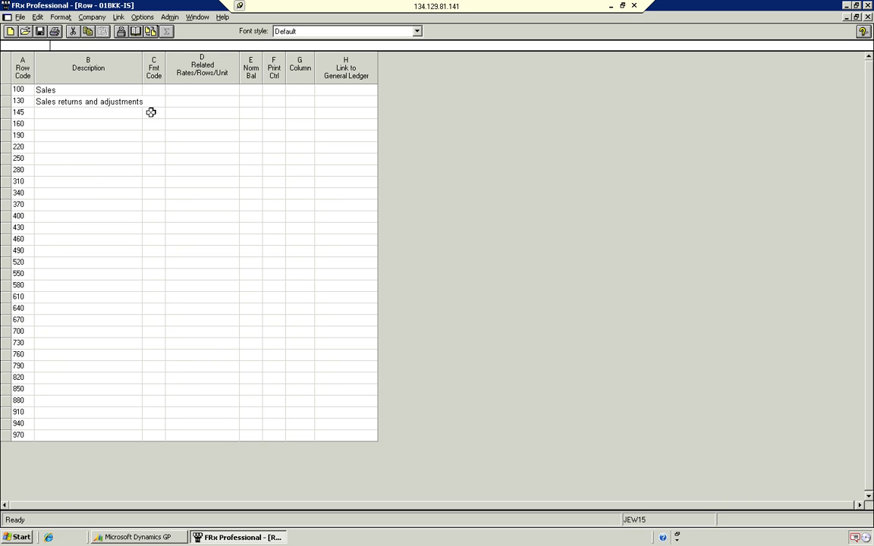
pyautogui.click(161, 112)
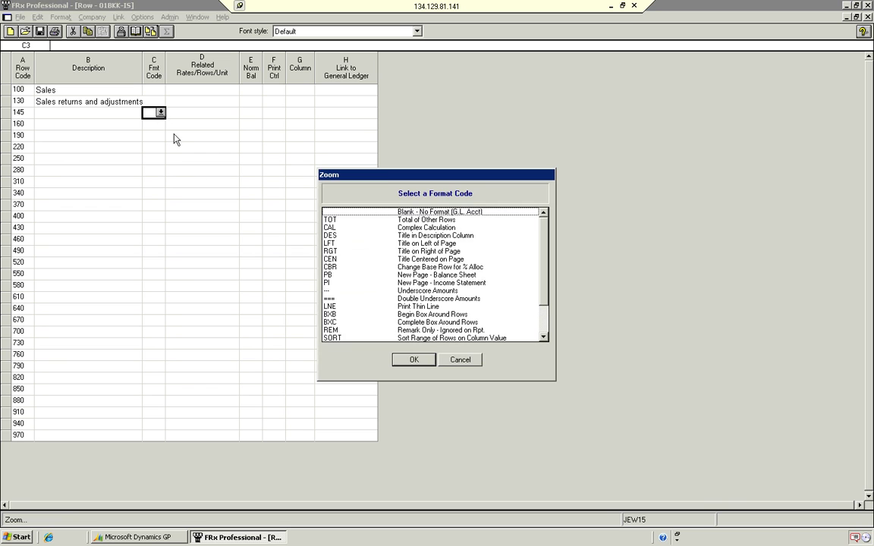
pyautogui.click(325, 291)
pyautogui.click(410, 360)
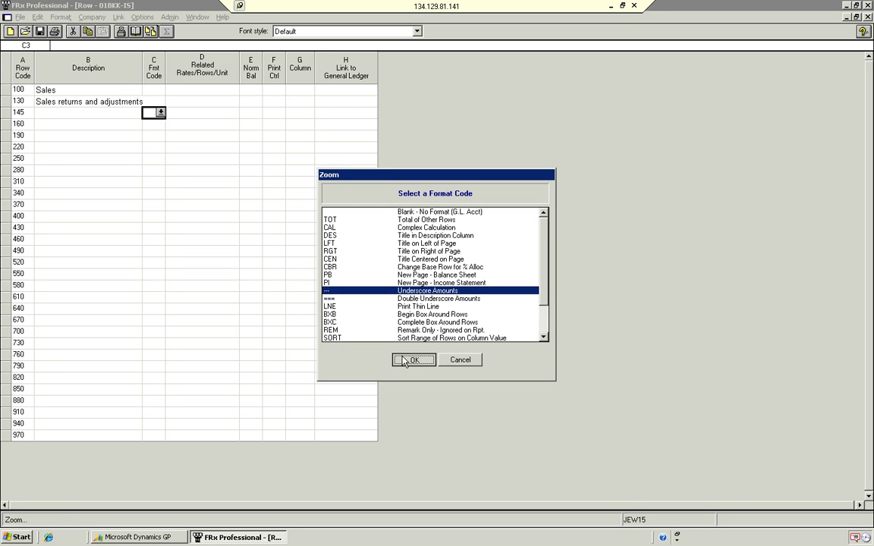
# Step: Enter an indented "Net sales" description for row 160 and widen the Description column slightly
pyautogui.click(89, 124)
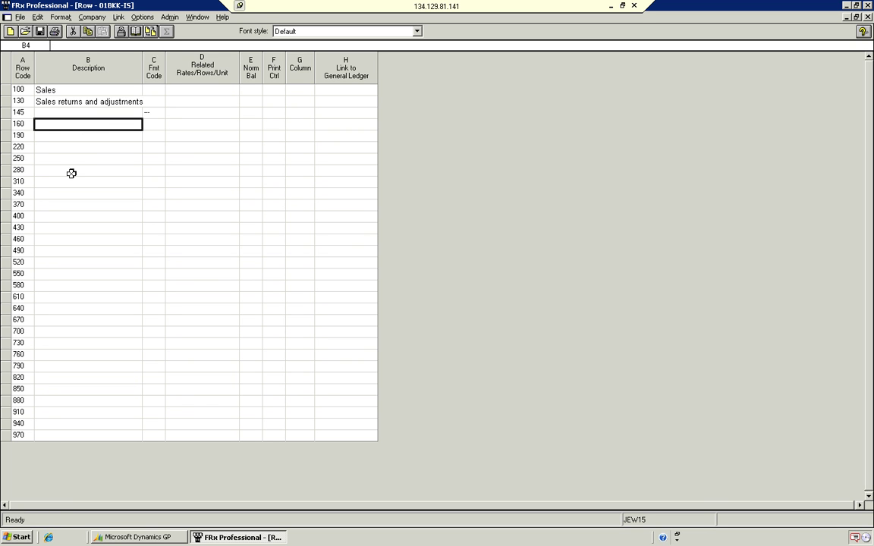
pyautogui.write('Net sales')
pyautogui.press('Tab')
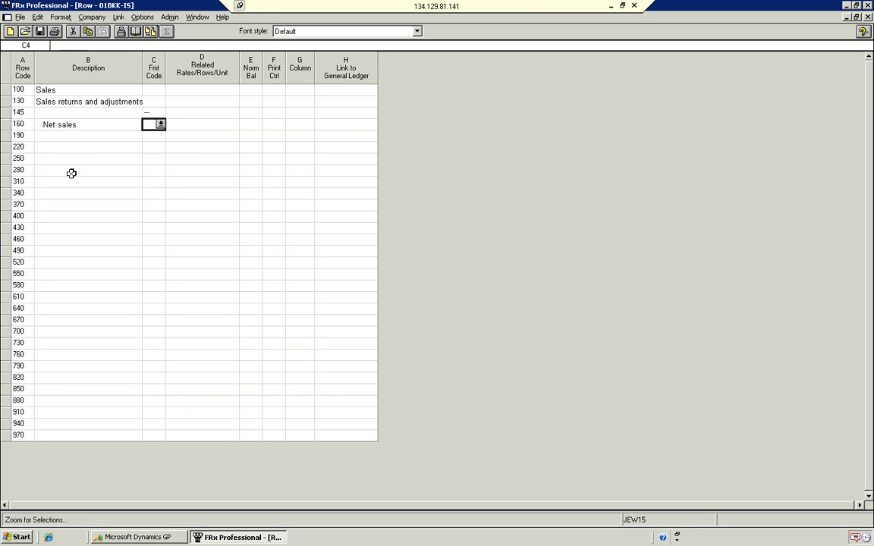
pyautogui.press('Up')
pyautogui.moveTo(142, 60); pyautogui.dragTo(151, 60)
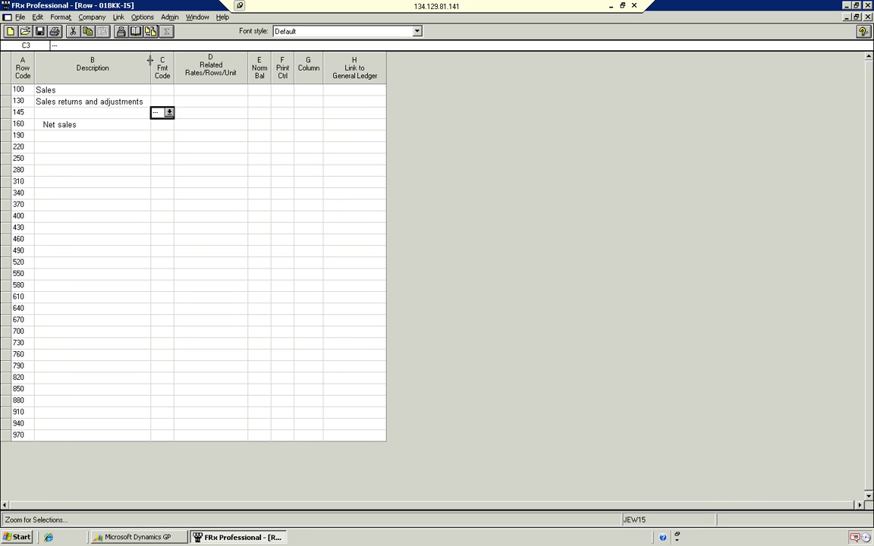
# Step: Link the Sales row to the general ledger account range 6000 to 6098
pyautogui.click(192, 91)
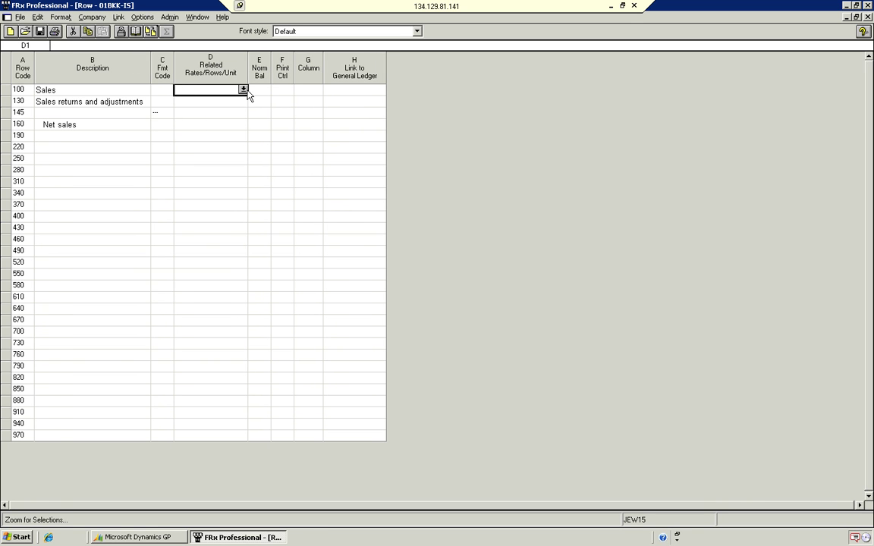
pyautogui.click(332, 90)
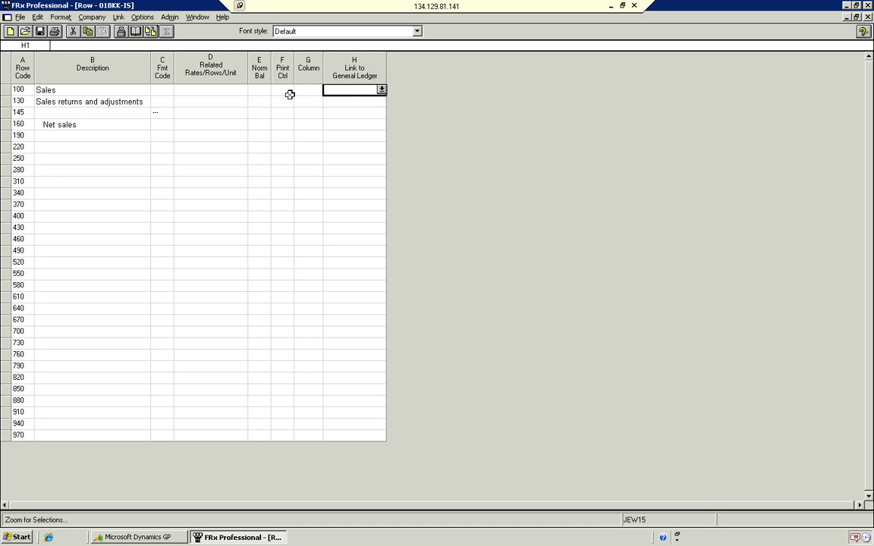
pyautogui.click(382, 91)
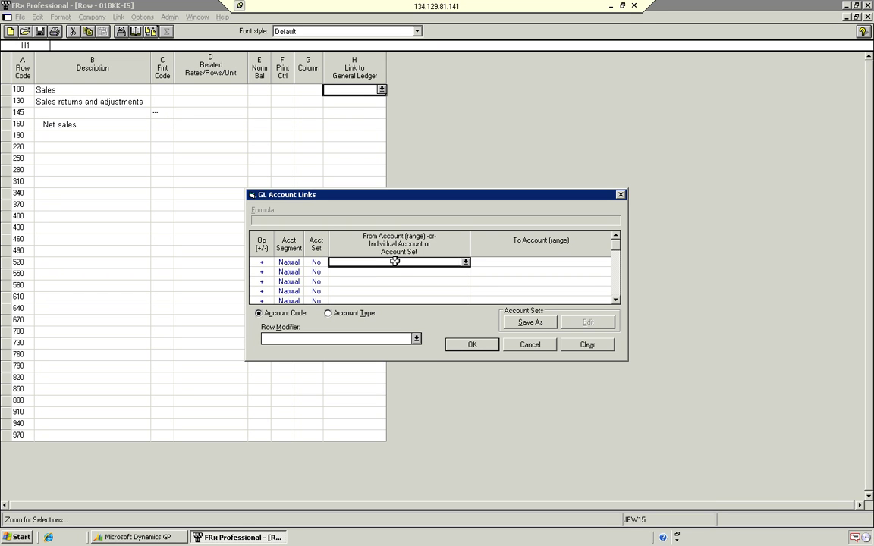
pyautogui.write('6000')
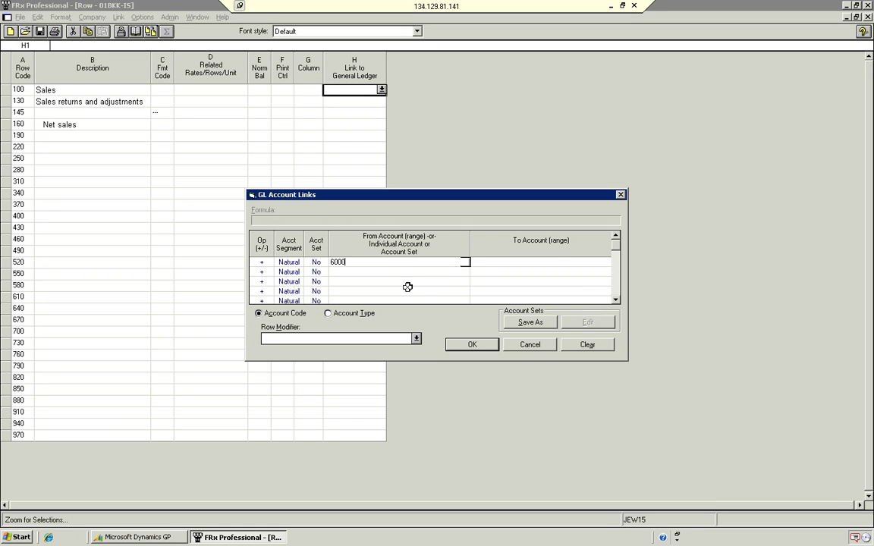
pyautogui.click(478, 263)
pyautogui.write('6098')
pyautogui.click(475, 346)
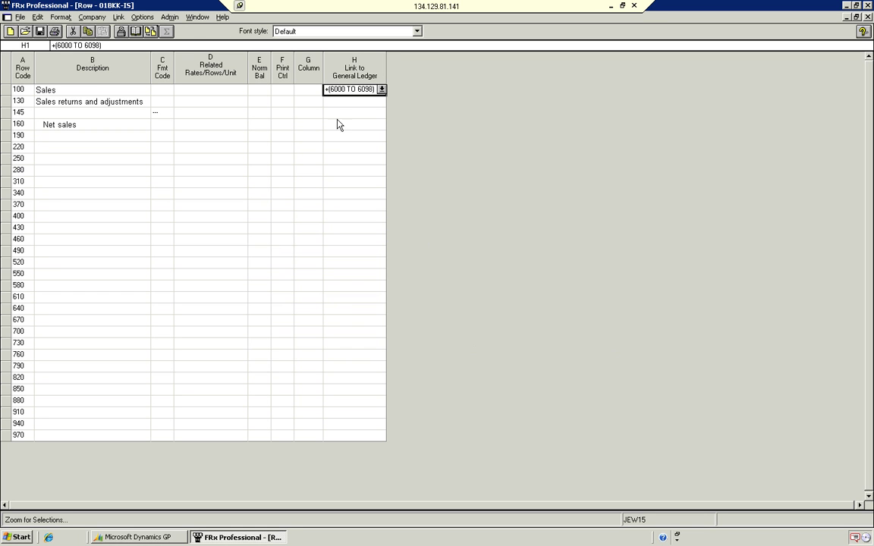
# Step: Link the Sales returns and adjustments row to general ledger account 6099
pyautogui.click(331, 99)
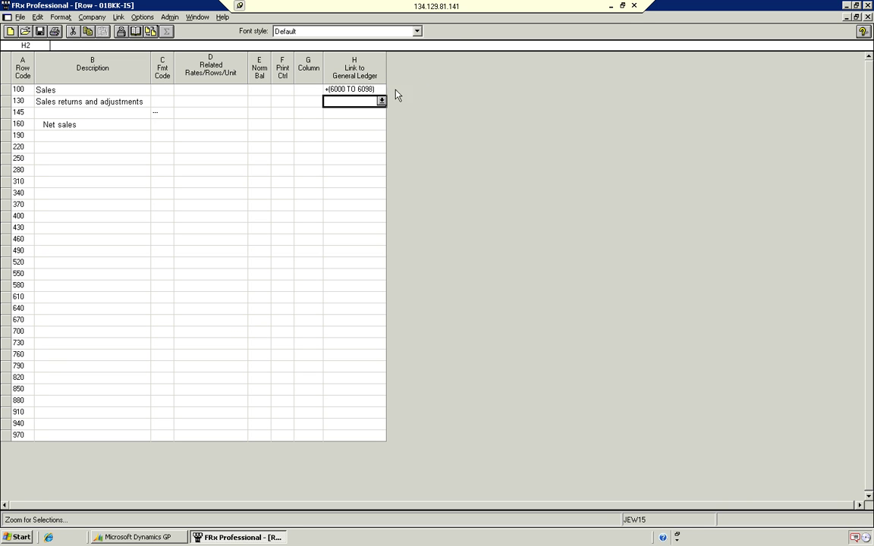
pyautogui.write('6099')
pyautogui.click(165, 124)
# Step: Set the normal balance of the Sales row to credit (C)
pyautogui.click(259, 89)
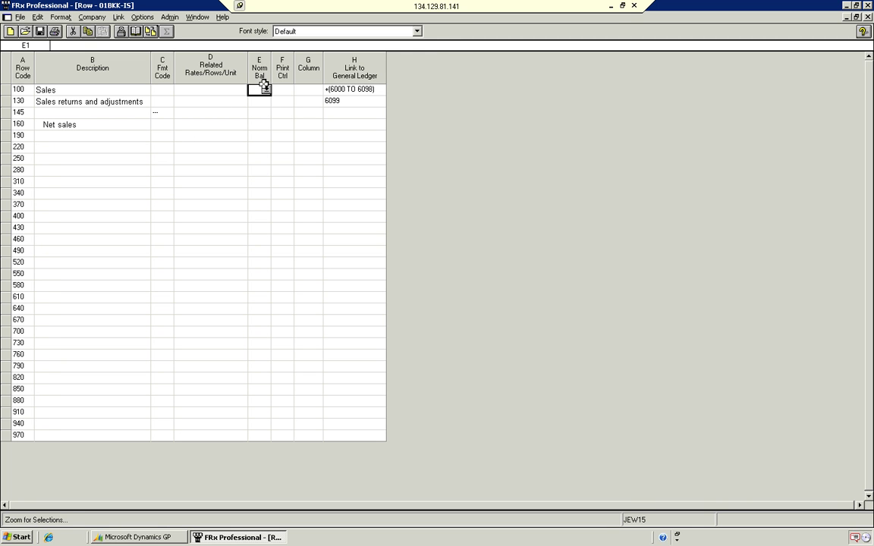
pyautogui.click(266, 89)
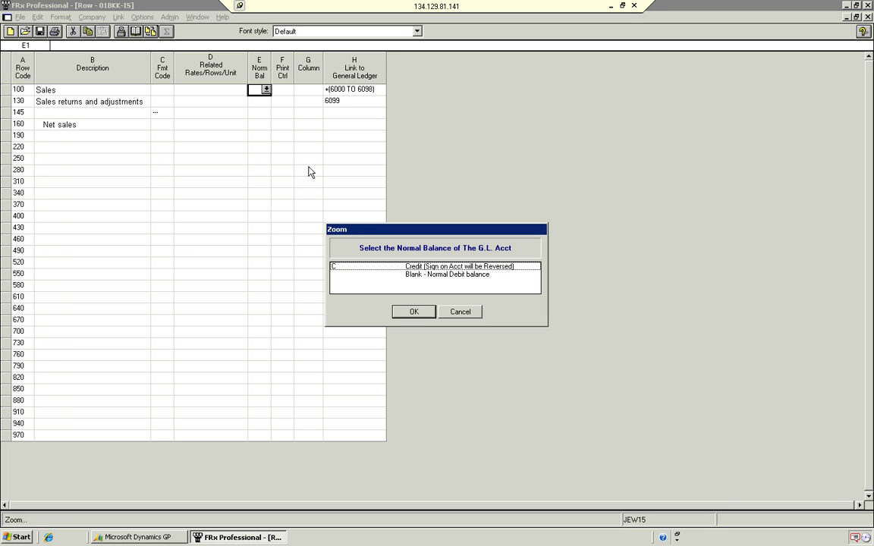
pyautogui.click(345, 267)
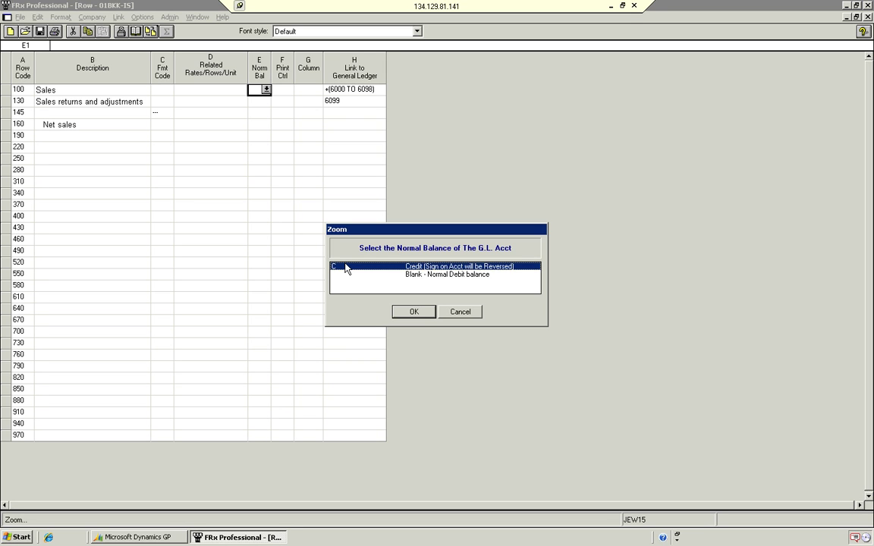
pyautogui.click(413, 311)
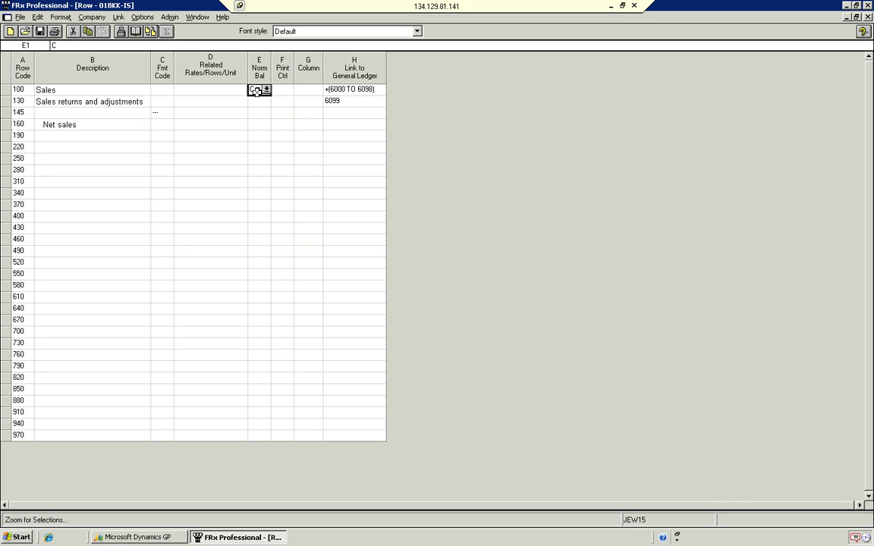
# Step: Give the Net sales row the TOT format code and set its related rows to 100-130
pyautogui.click(191, 127)
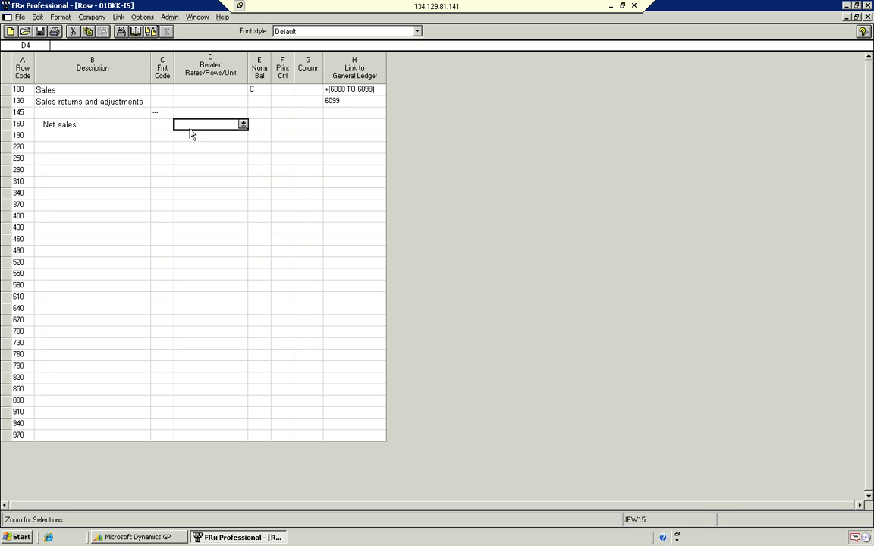
pyautogui.click(156, 123)
pyautogui.click(169, 124)
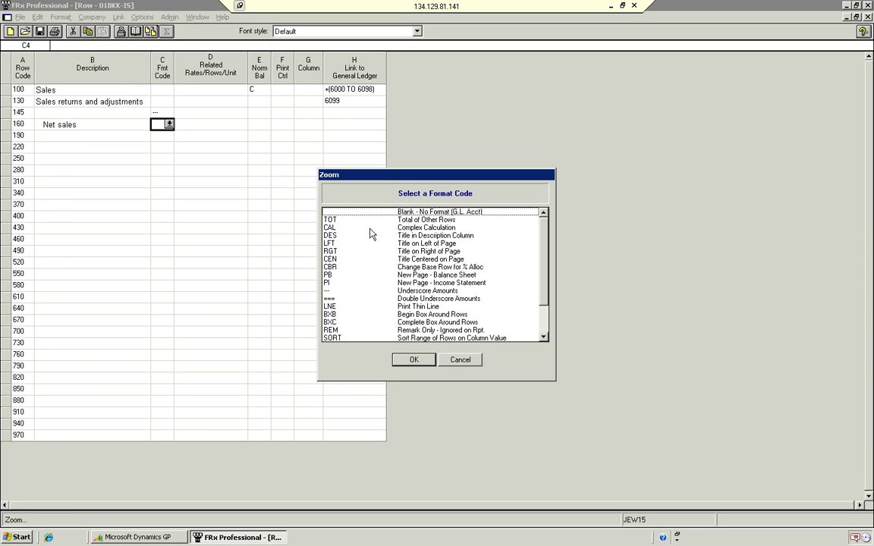
pyautogui.click(338, 220)
pyautogui.click(407, 361)
pyautogui.click(199, 122)
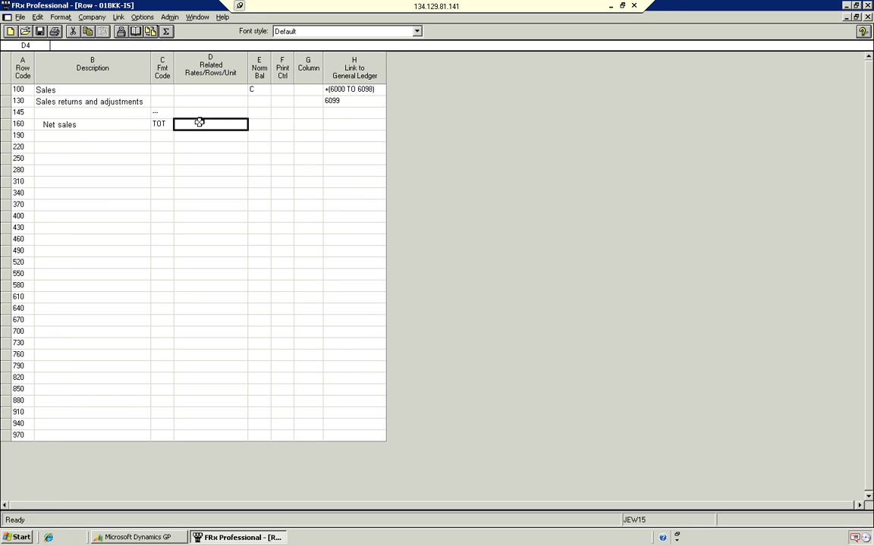
pyautogui.write('100-130')
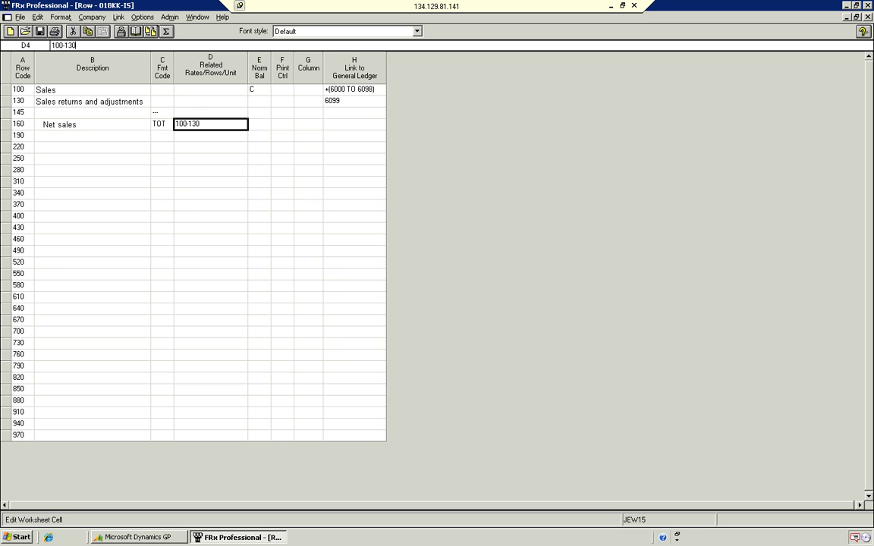
pyautogui.press('Tab')
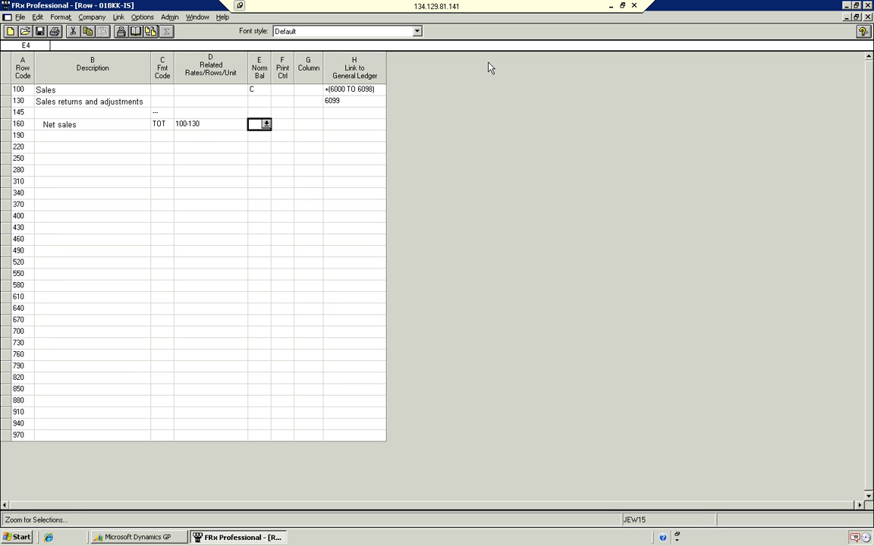
# Step: Save and close the 01BKK-IS row format, and start another new blank row format
pyautogui.click(40, 32)
pyautogui.click(868, 17)
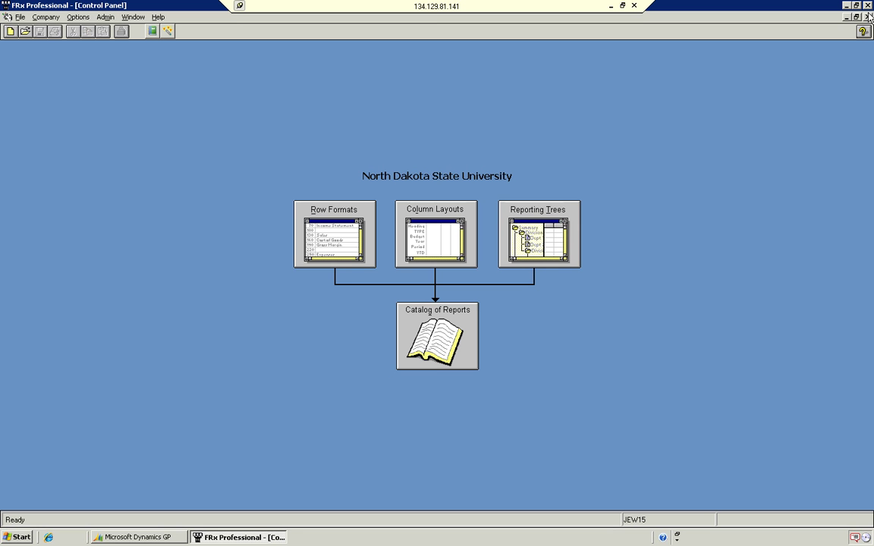
pyautogui.click(347, 209)
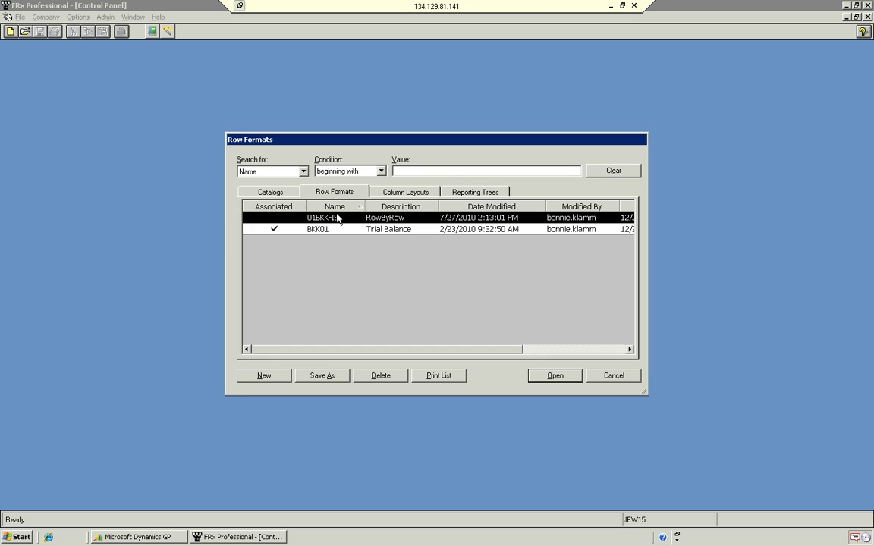
pyautogui.click(264, 376)
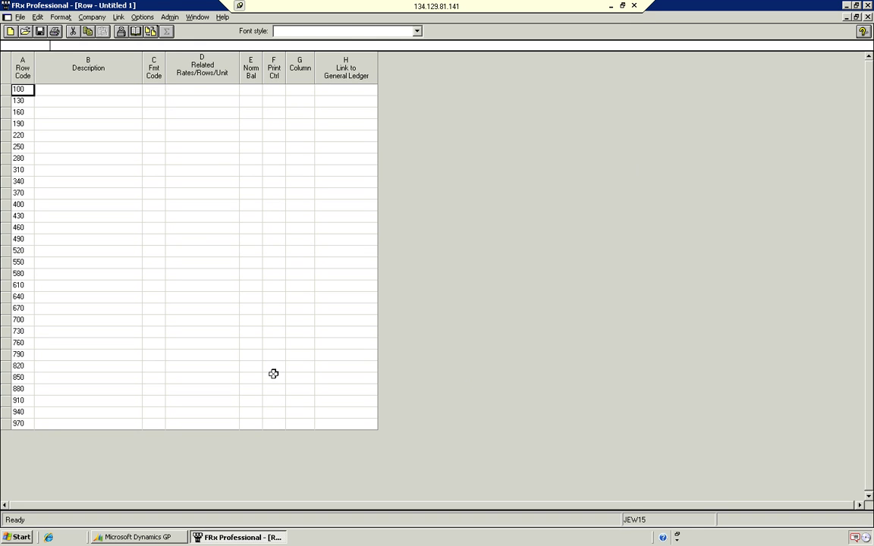
# Step: Add rows from the chart of accounts with the account mask &&&& and ##, starting at row code 100 in increments of 30
pyautogui.click(38, 18)
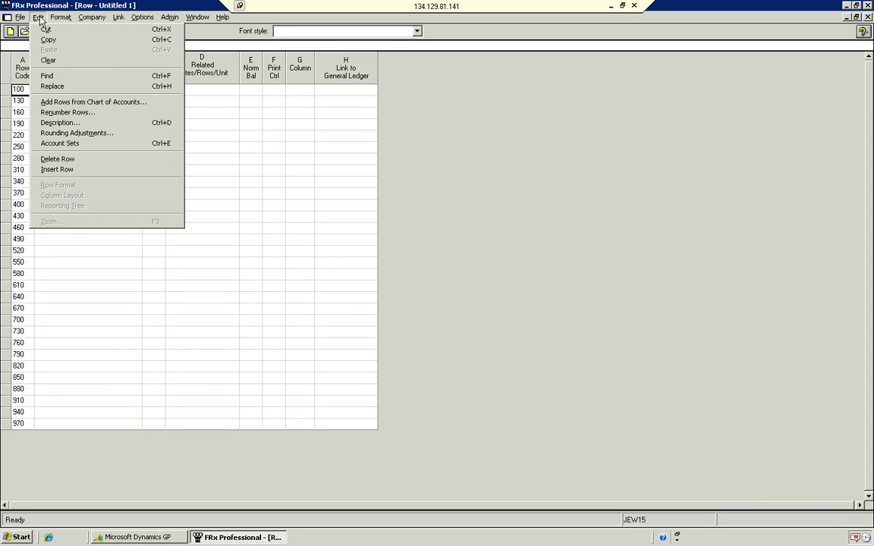
pyautogui.click(62, 106)
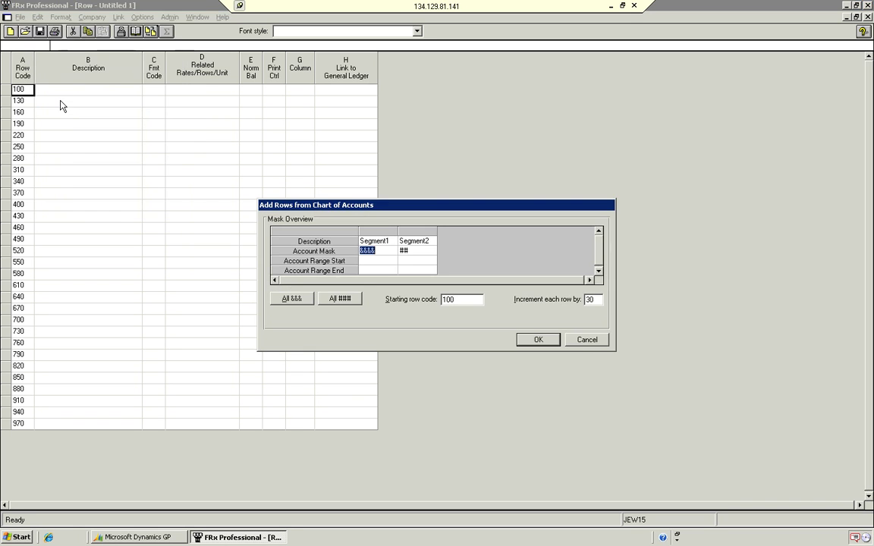
pyautogui.click(535, 340)
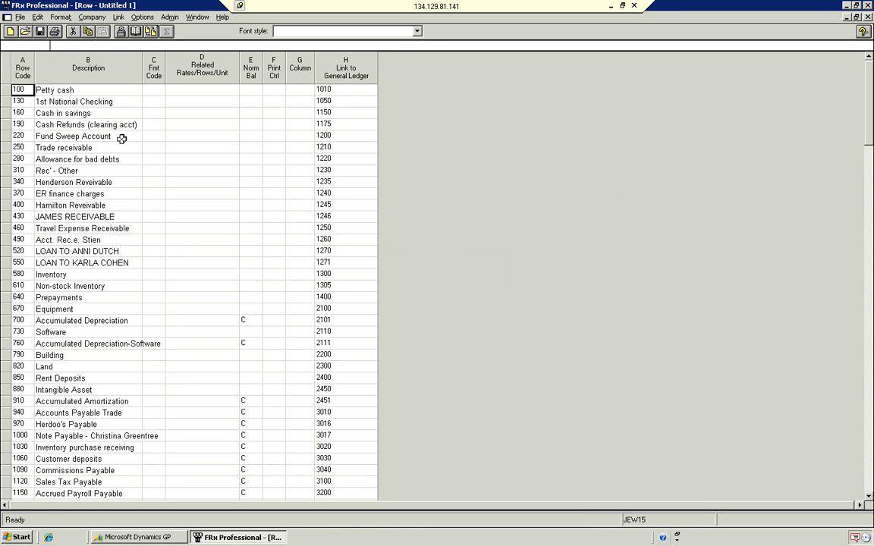
# Step: Delete all balance sheet rows, from Petty cash (1010) through Retained earnings (5500)
pyautogui.click(4, 89)
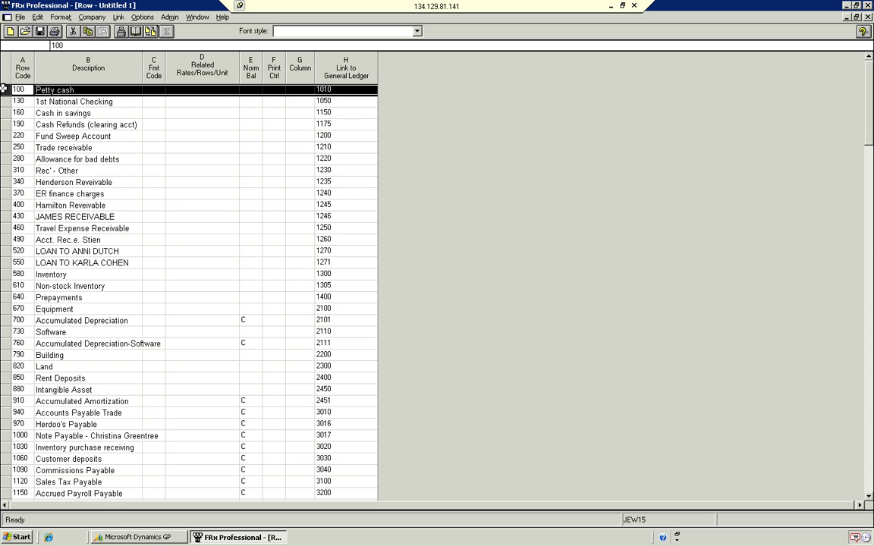
pyautogui.moveTo(4, 90); pyautogui.dragTo(104, 93)
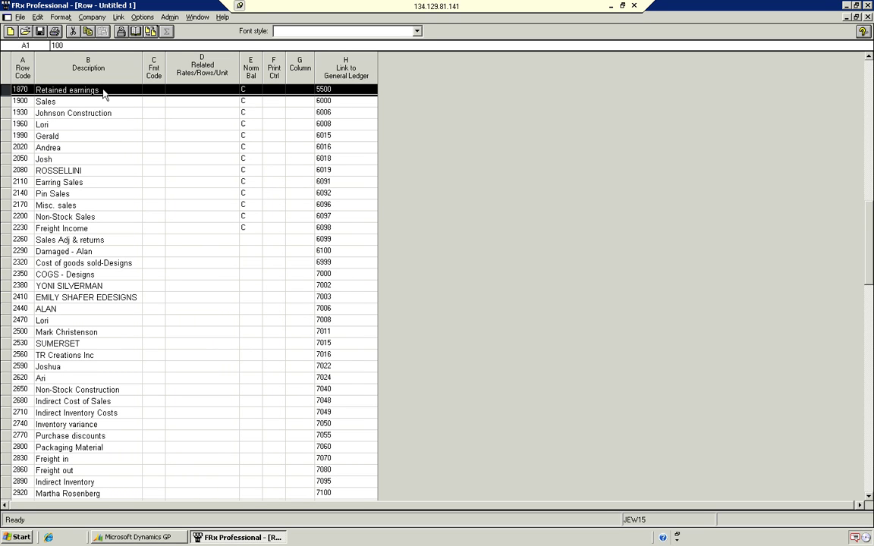
pyautogui.rightClick(274, 89)
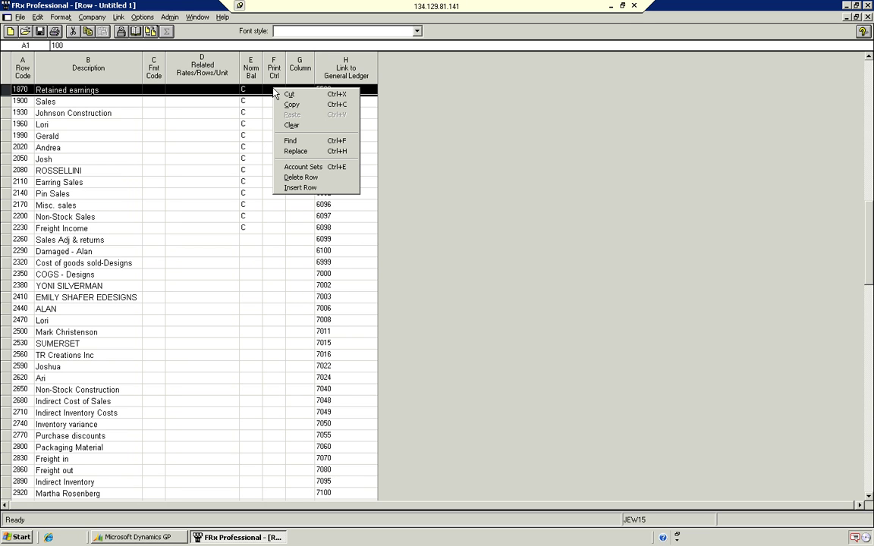
pyautogui.click(309, 179)
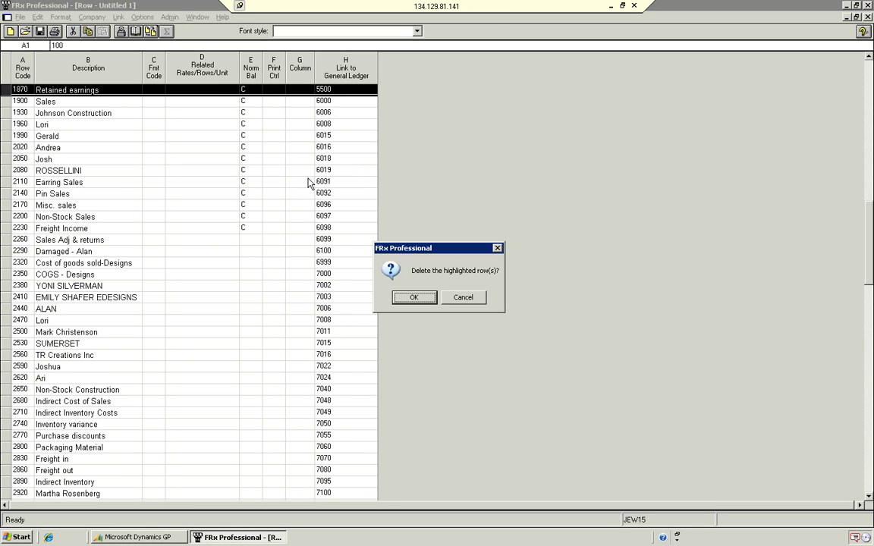
pyautogui.click(402, 301)
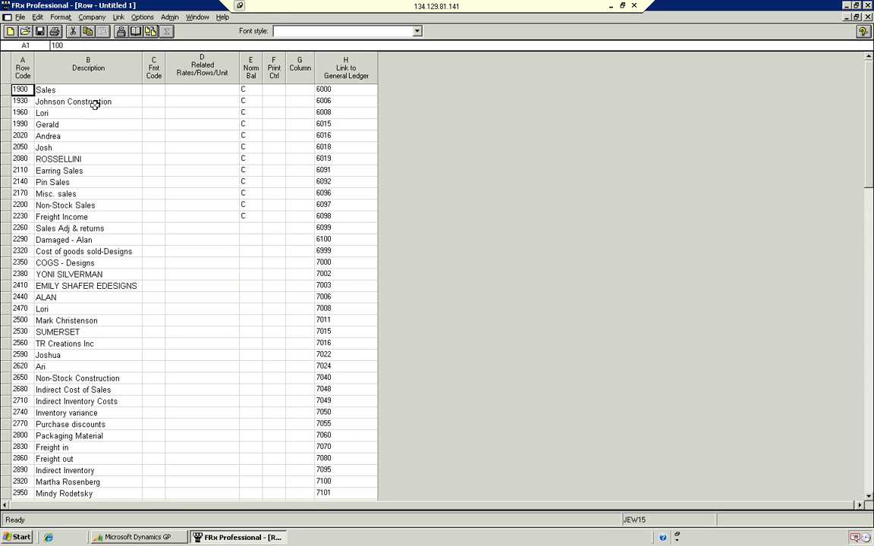
# Step: Link the Sales row to the general ledger account range 6000 to 6098
pyautogui.click(15, 100)
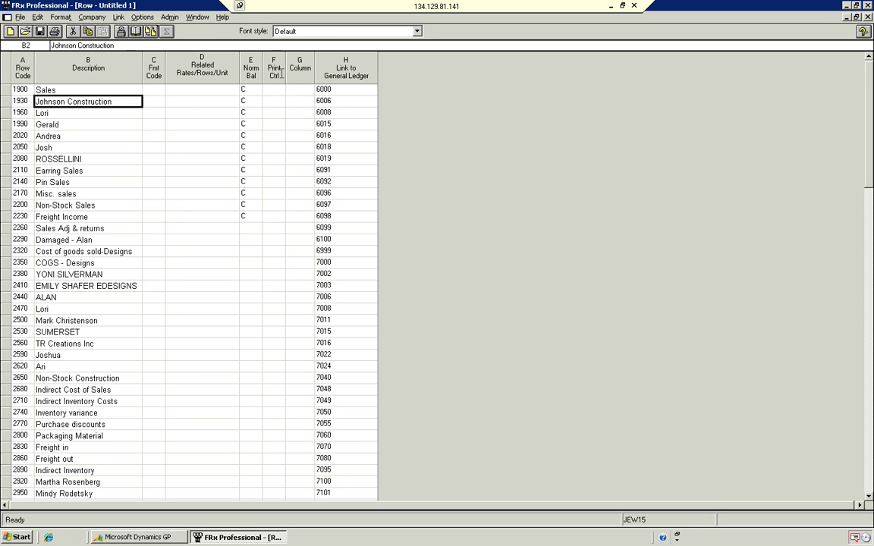
pyautogui.click(327, 91)
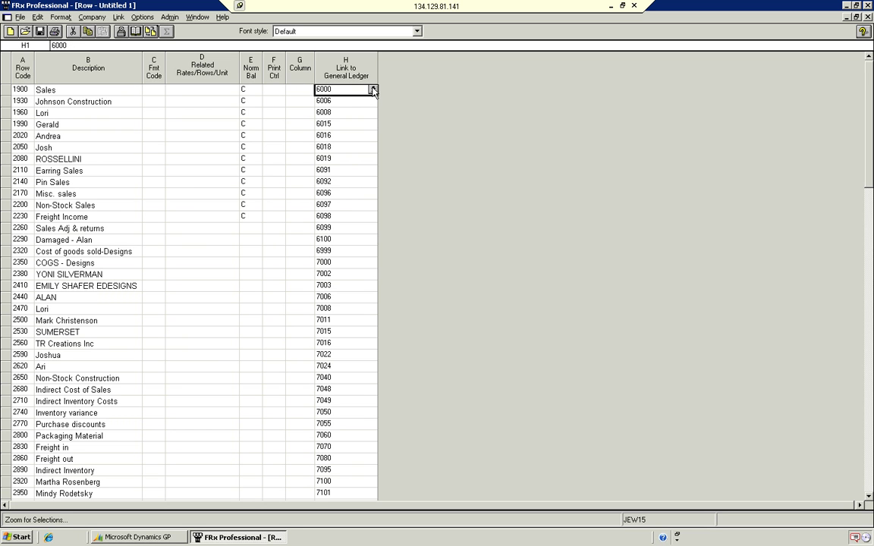
pyautogui.click(374, 89)
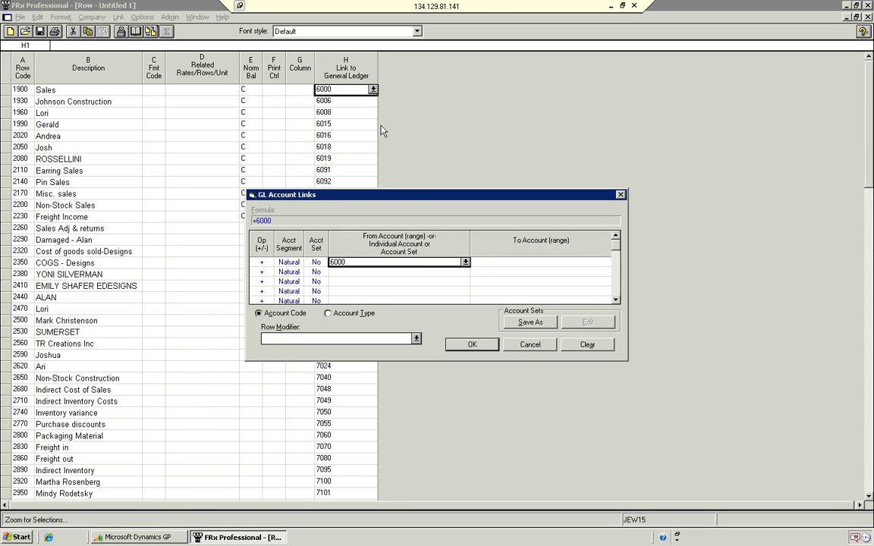
pyautogui.click(484, 261)
pyautogui.write('609')
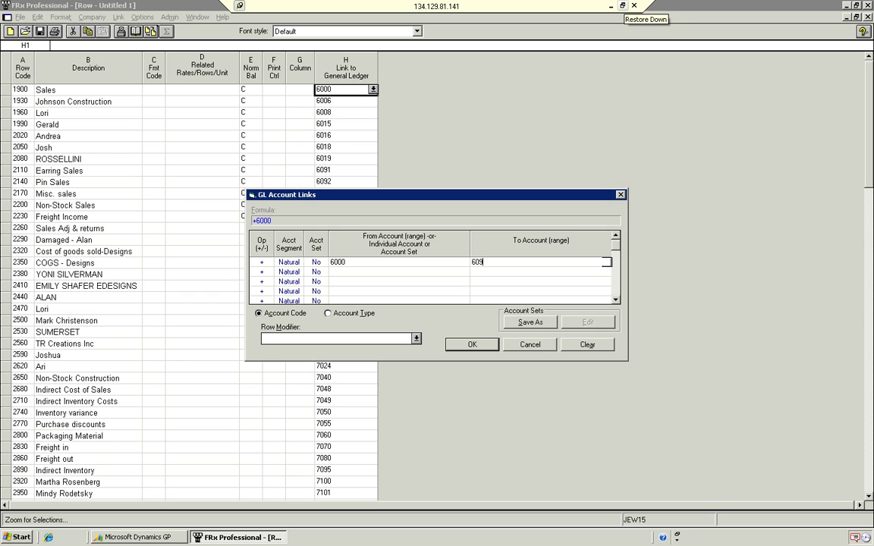
pyautogui.write('8')
pyautogui.click(470, 345)
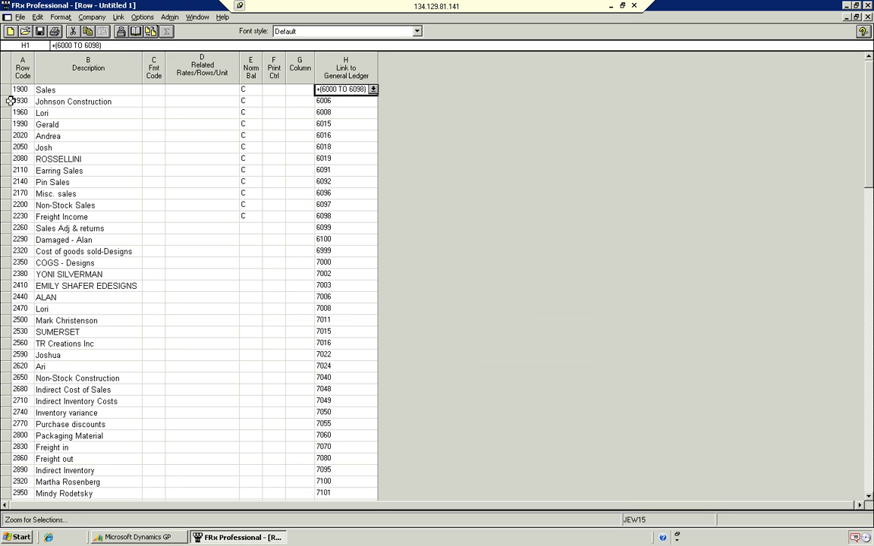
# Step: Delete the individual sales rows linked to accounts 6006 through 6098, directly below the Sales row
pyautogui.click(7, 102)
pyautogui.moveTo(5, 104); pyautogui.dragTo(7, 218)
pyautogui.rightClick(131, 143)
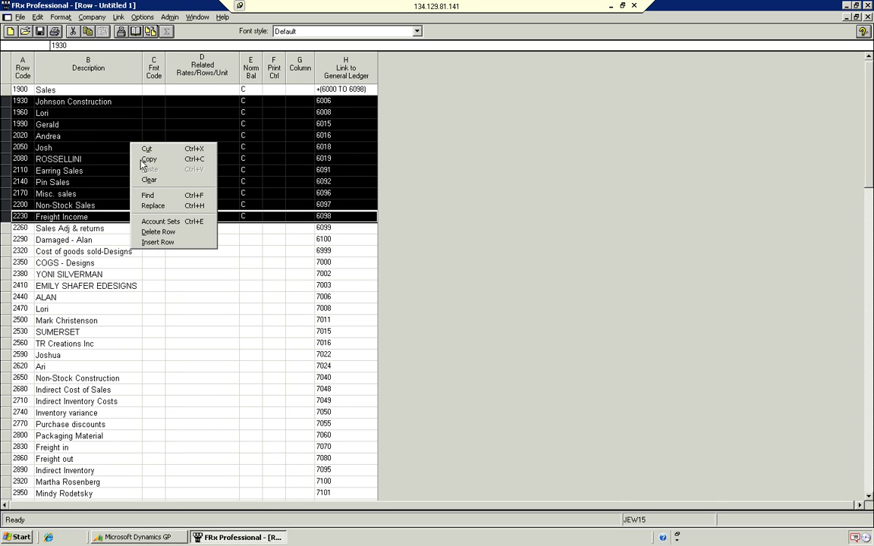
pyautogui.click(147, 235)
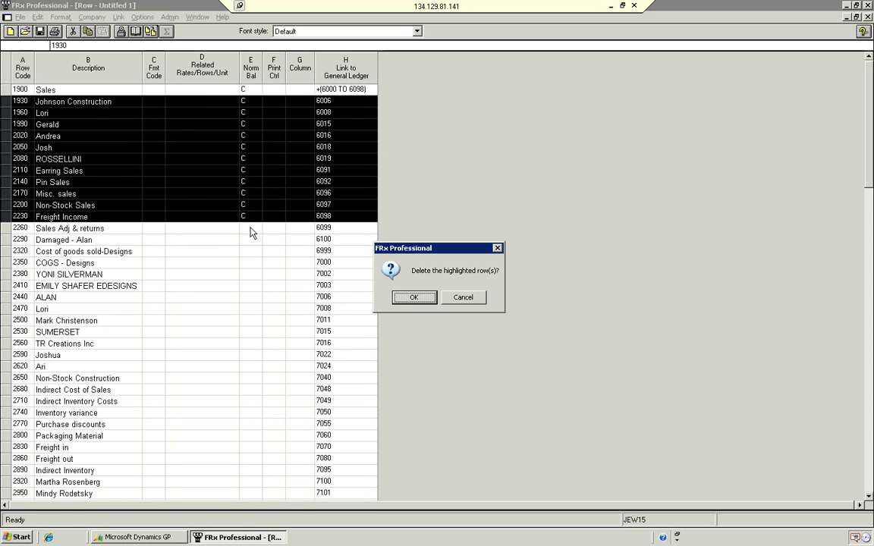
pyautogui.click(410, 297)
# Step: Insert two blank rows directly below the Sales Adj & returns row
pyautogui.click(86, 101)
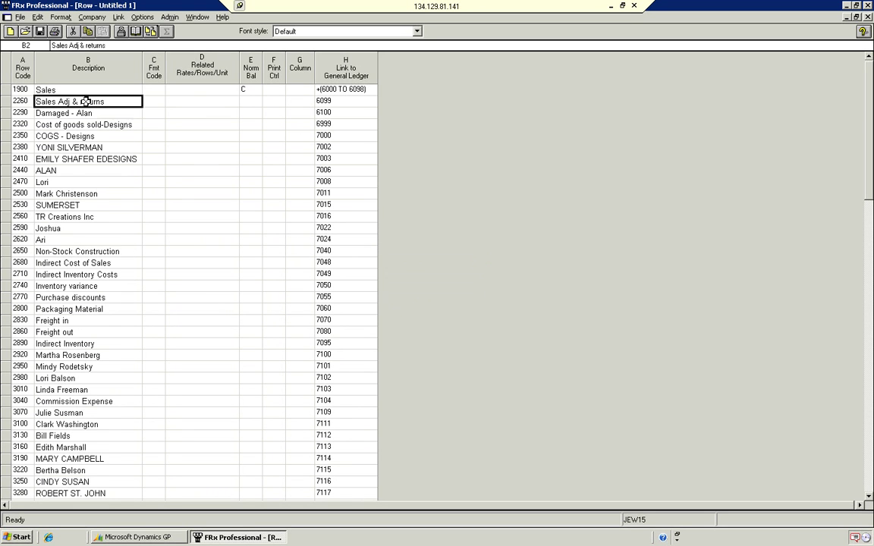
pyautogui.click(3, 112)
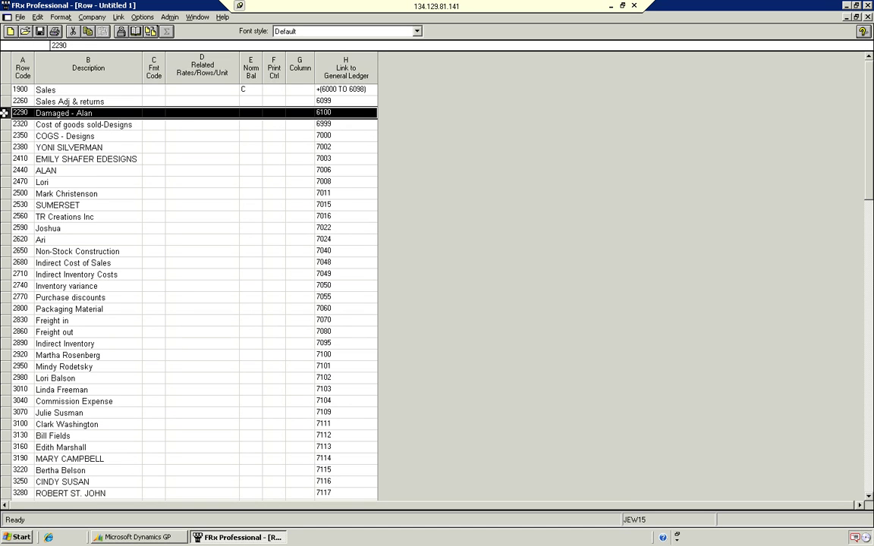
pyautogui.rightClick(3, 112)
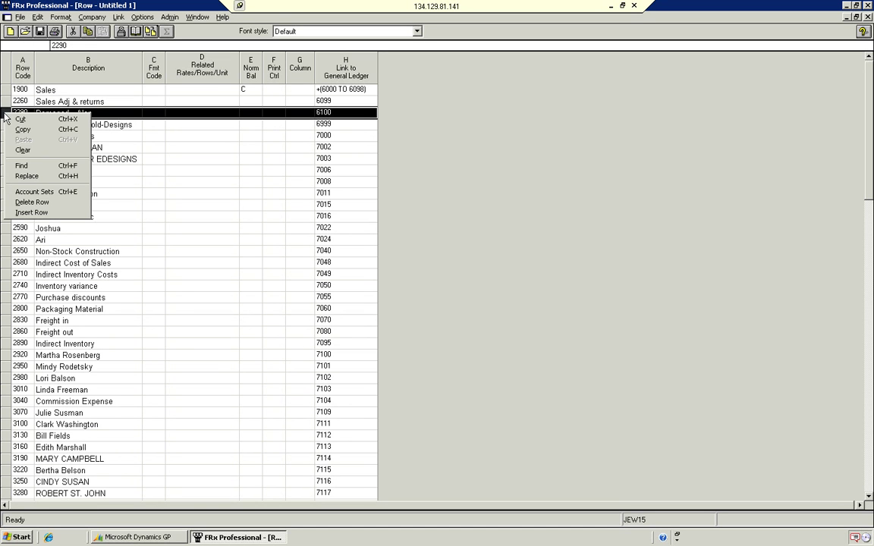
pyautogui.click(34, 212)
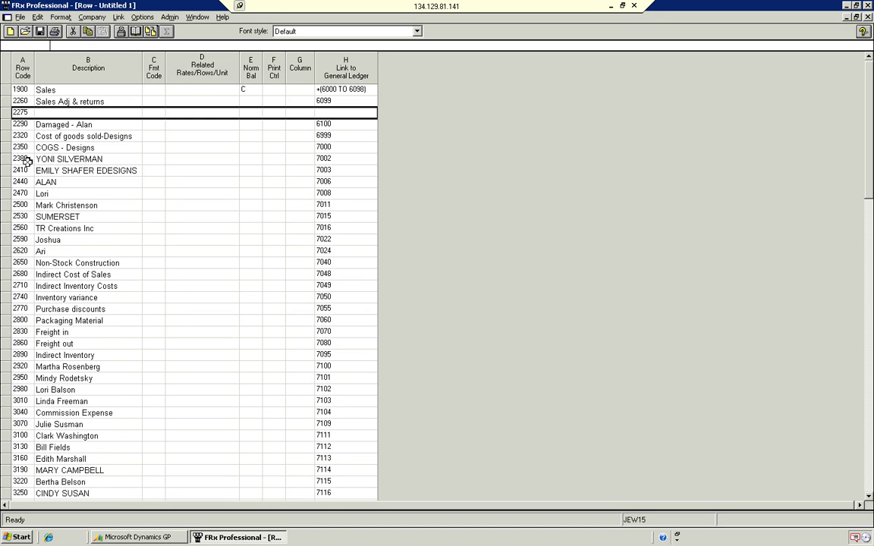
pyautogui.rightClick(7, 112)
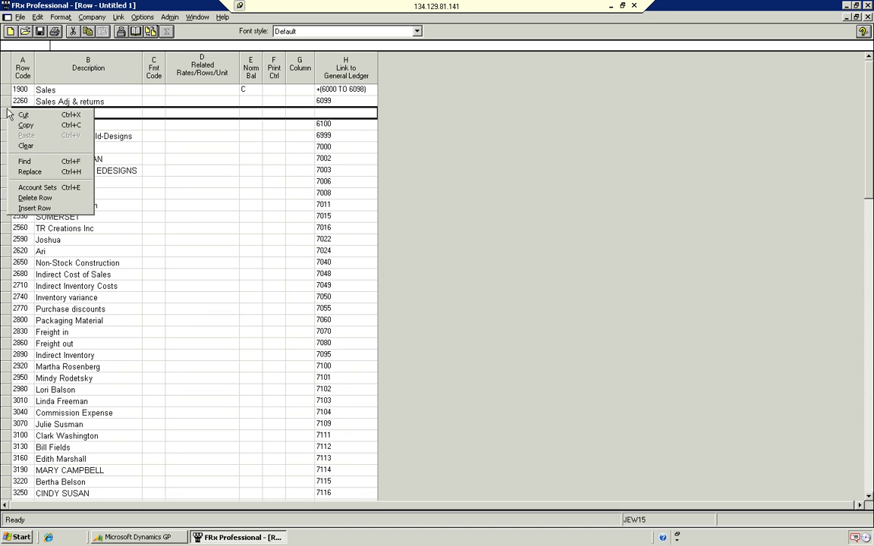
pyautogui.click(22, 210)
# Step: Enter the indented description "Net Sales" in the second blank row, row 2275
pyautogui.click(65, 123)
pyautogui.write('Ne')
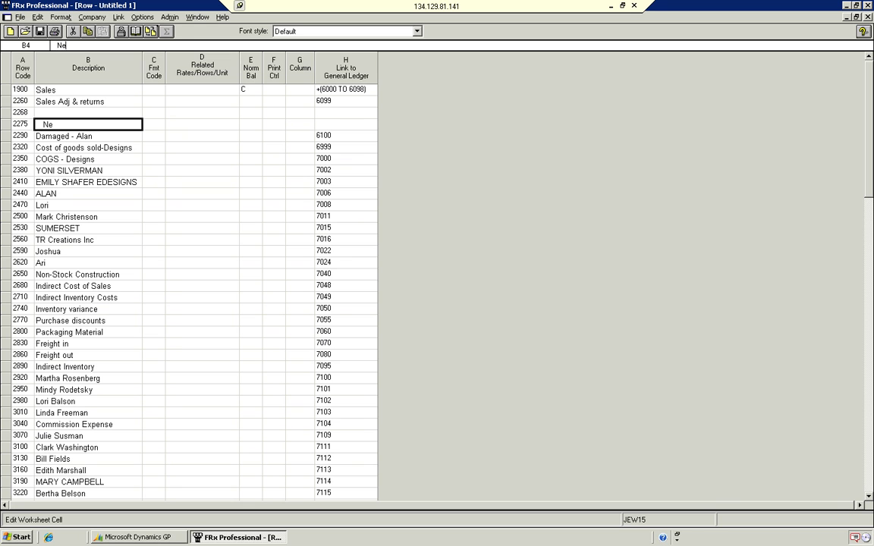
pyautogui.write('t Sales')
pyautogui.press('Tab')
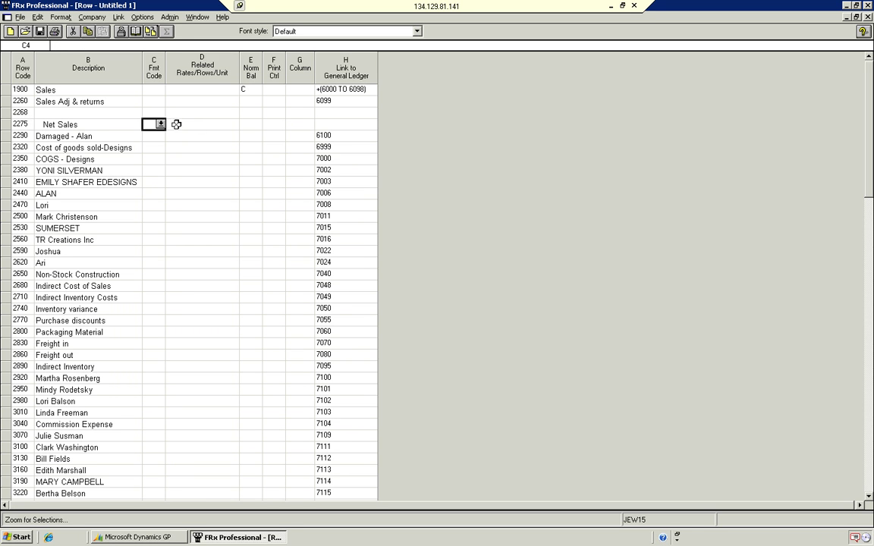
# Step: Give the Net Sales row the TOT format code and set its related rows to 1900-2260
pyautogui.click(160, 124)
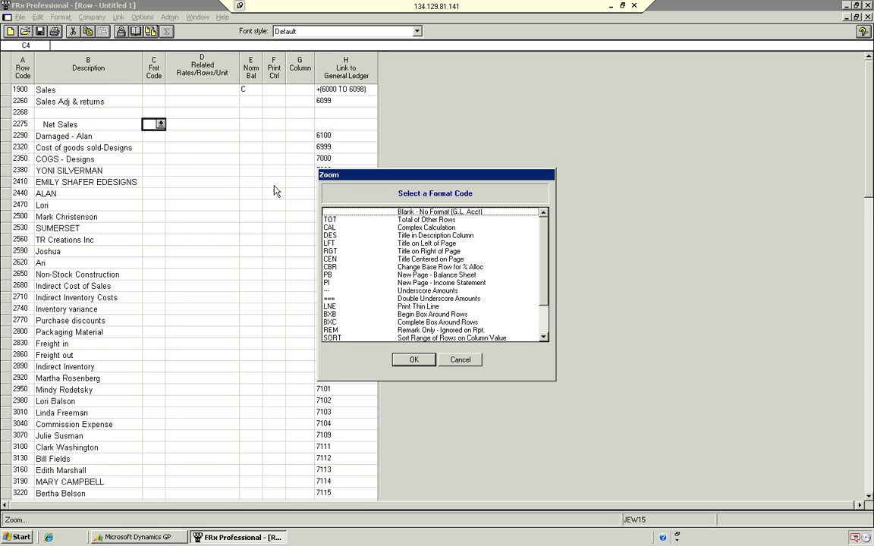
pyautogui.click(330, 220)
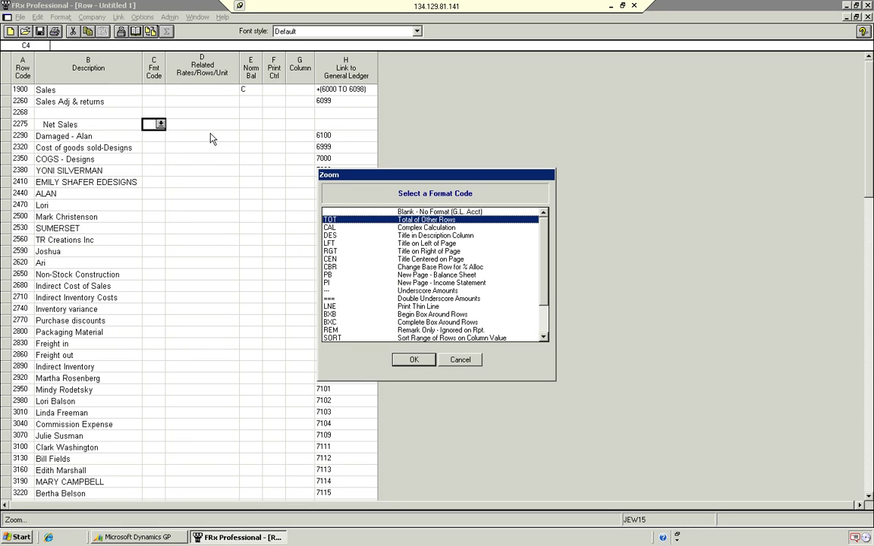
pyautogui.click(430, 361)
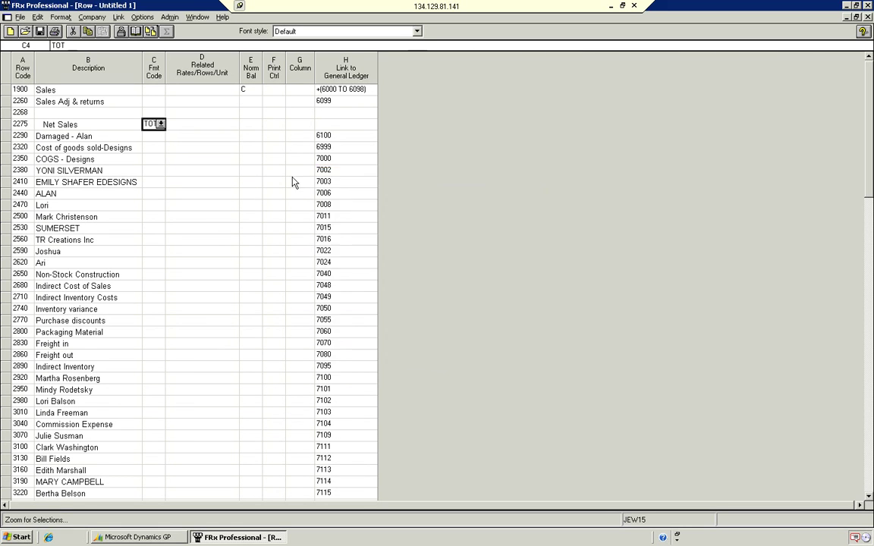
pyautogui.click(209, 125)
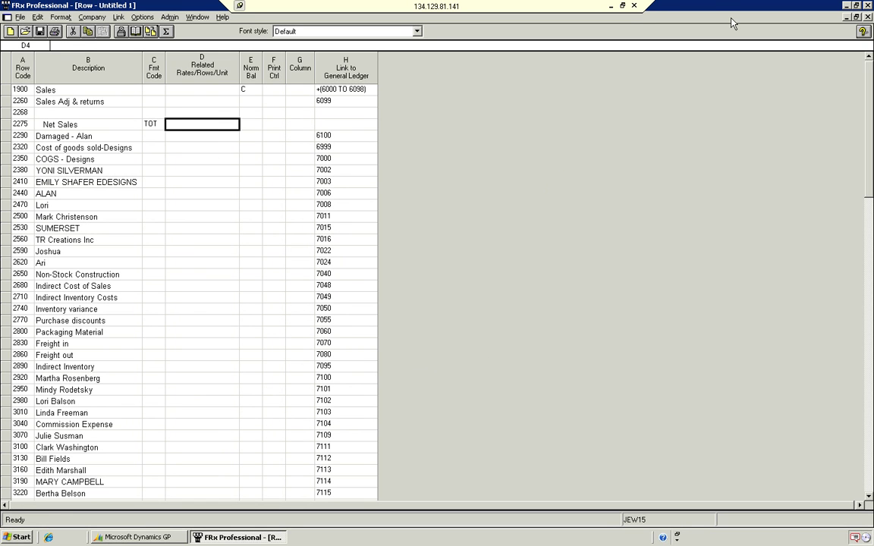
pyautogui.write('1900-2260')
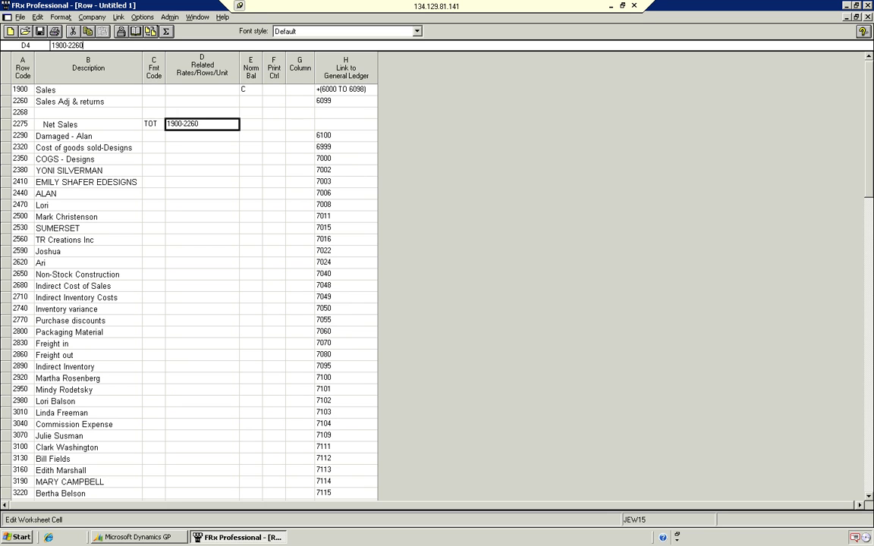
pyautogui.press('Tab')
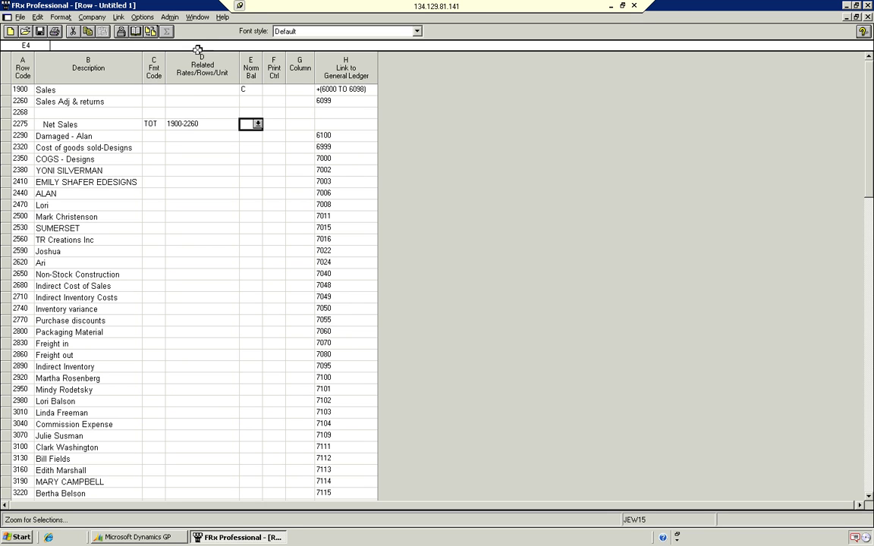
# Step: Renumber the rows starting at row code 100 in increments of 30, and check the related rows of Net Sales
pyautogui.click(25, 90)
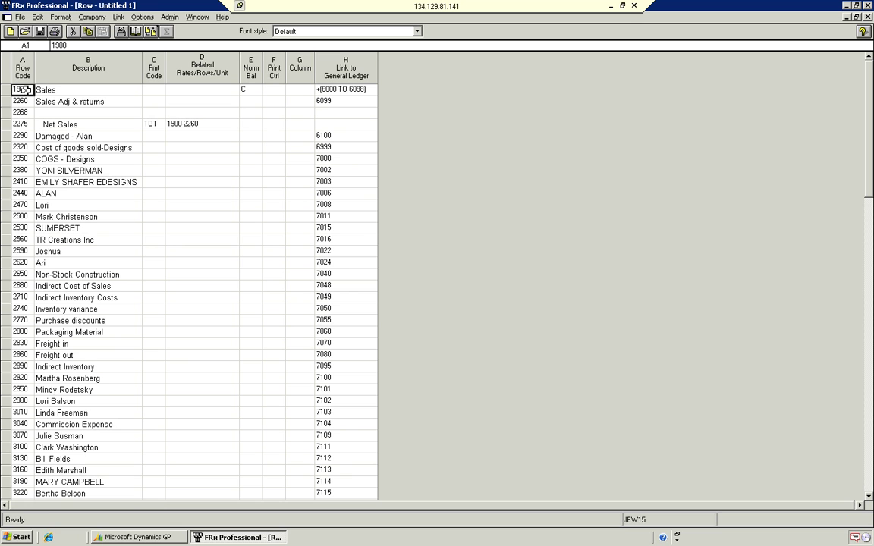
pyautogui.click(37, 17)
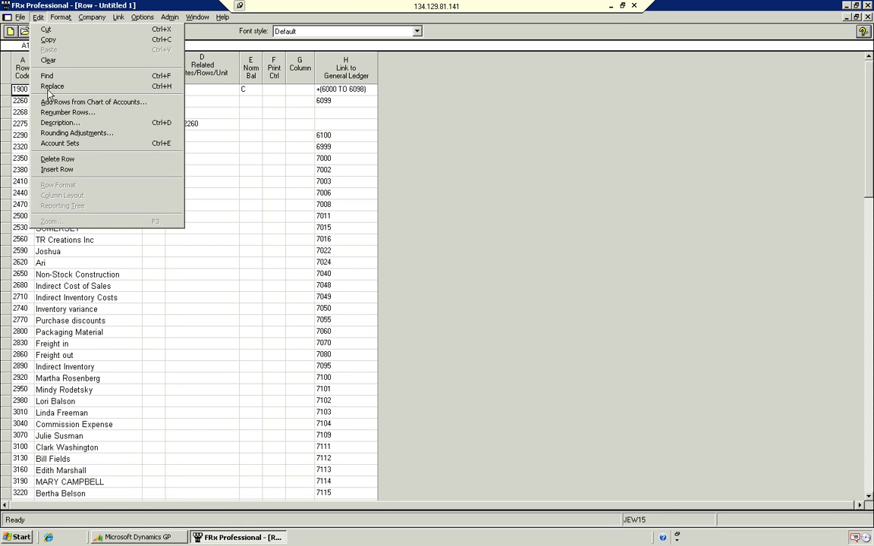
pyautogui.click(57, 112)
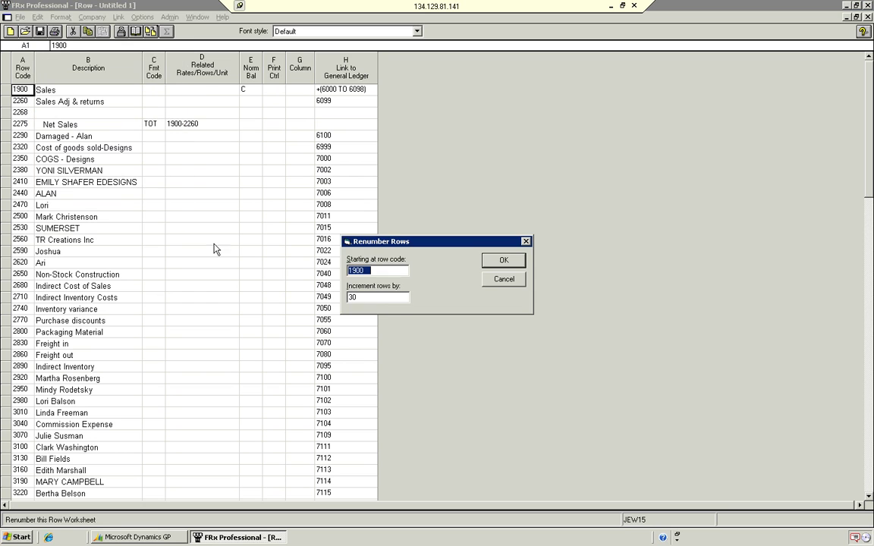
pyautogui.press('BackSpace')
pyautogui.click(502, 260)
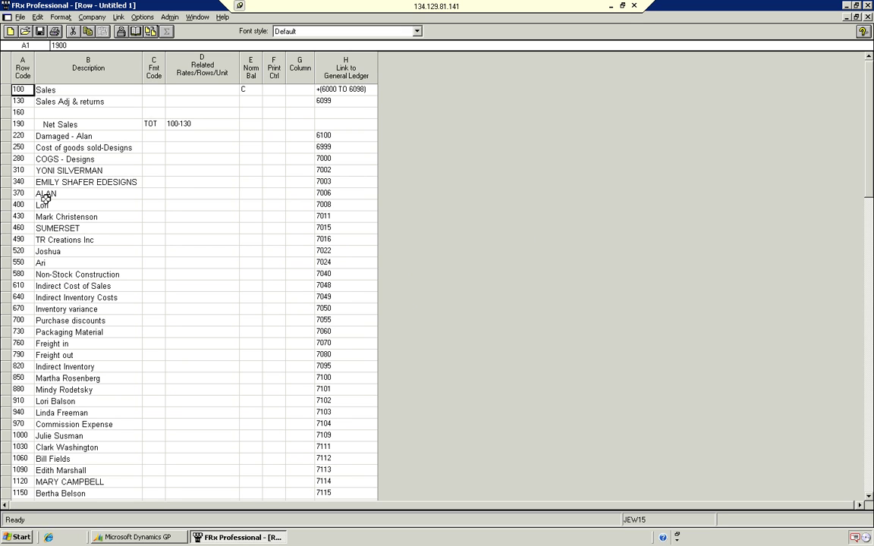
pyautogui.click(180, 126)
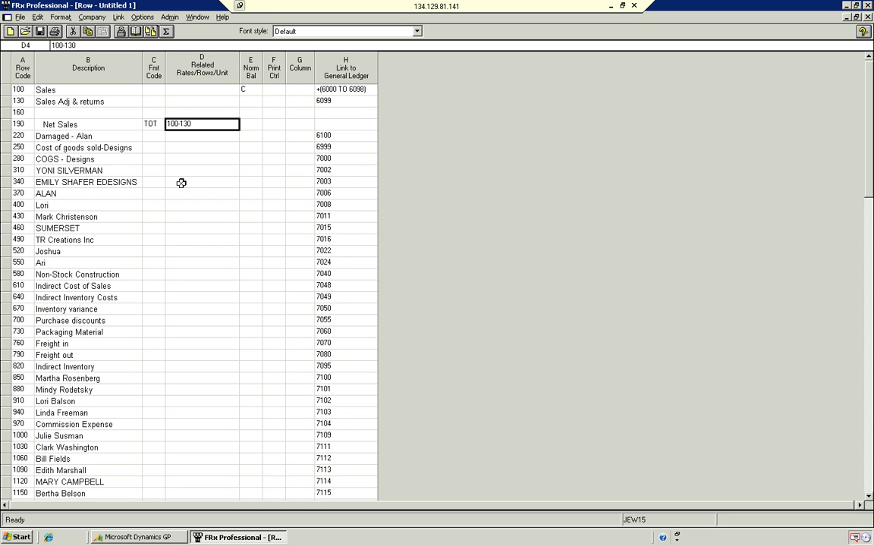
# Step: Give the blank row 160 above Net Sales the Underscore Amounts format code (---)
pyautogui.click(155, 111)
pyautogui.click(159, 111)
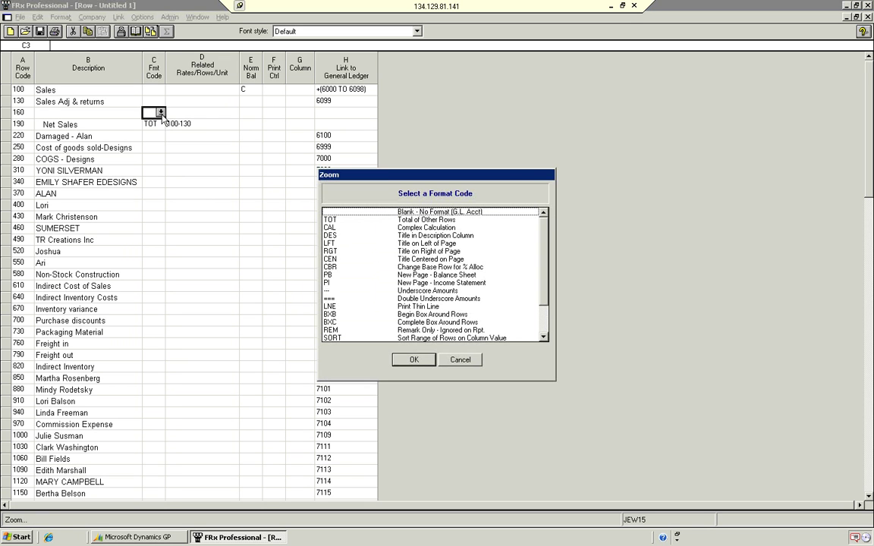
pyautogui.click(324, 290)
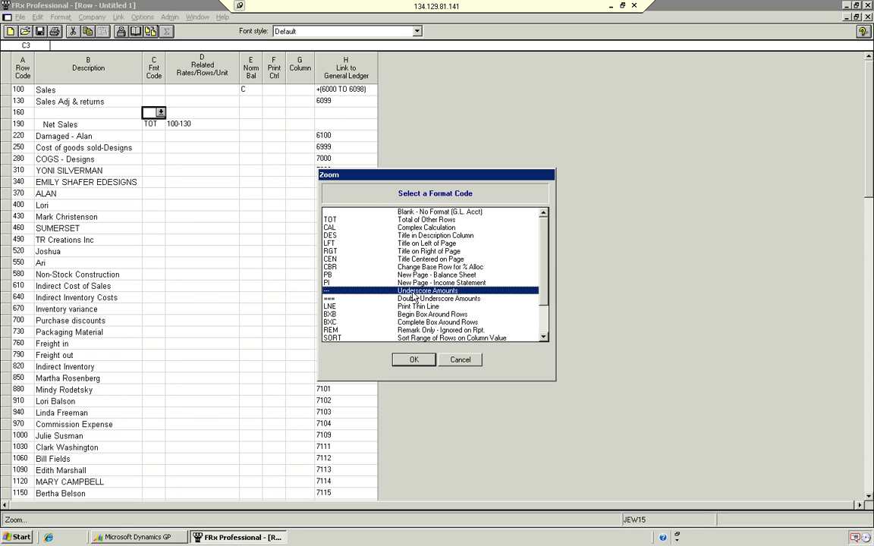
pyautogui.click(413, 360)
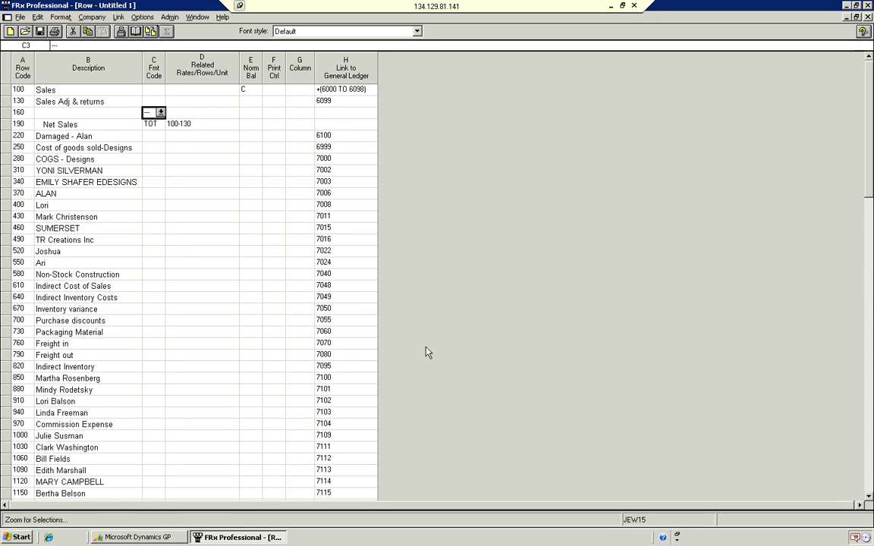
# Step: Save the row format as 02BKK-IS in the Default15 specification set and close it
pyautogui.click(40, 31)
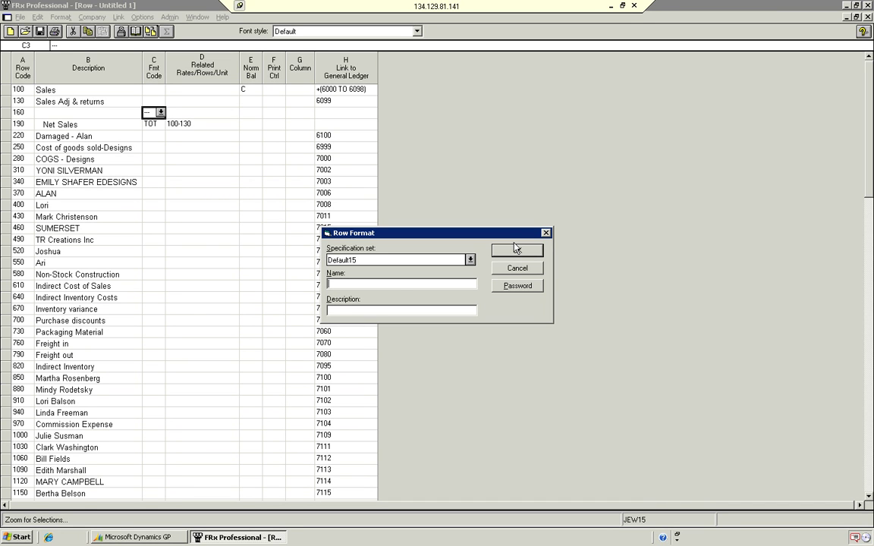
pyautogui.write('02BKK-IS')
pyautogui.click(516, 251)
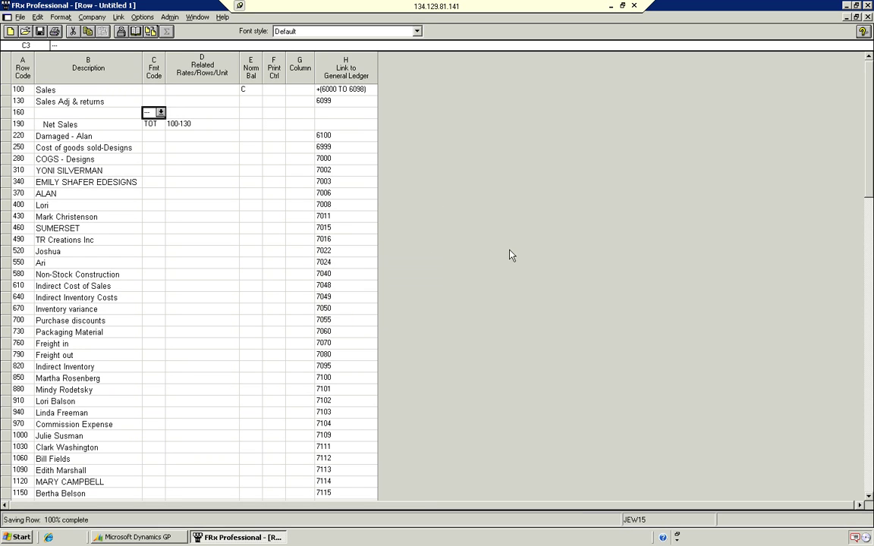
pyautogui.click(868, 17)
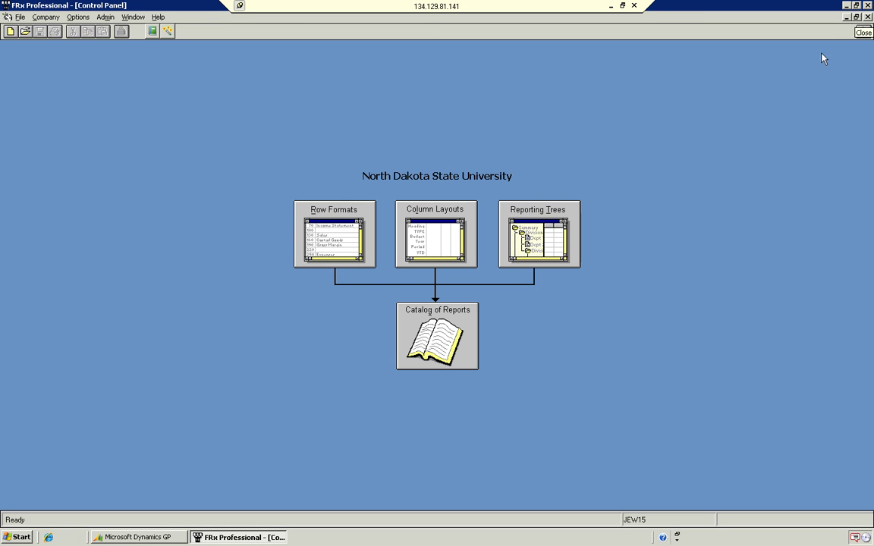
pyautogui.click(435, 210)
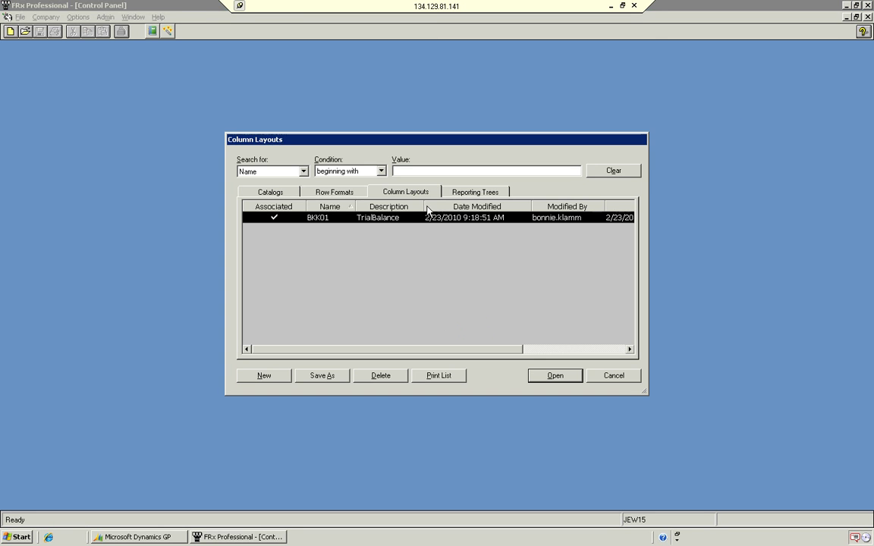
pyautogui.click(261, 376)
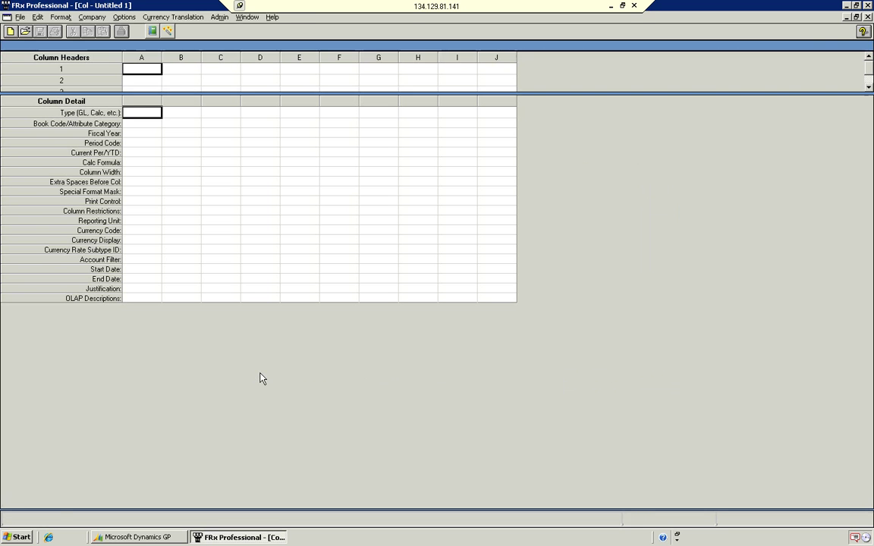
pyautogui.click(176, 68)
pyautogui.click(196, 69)
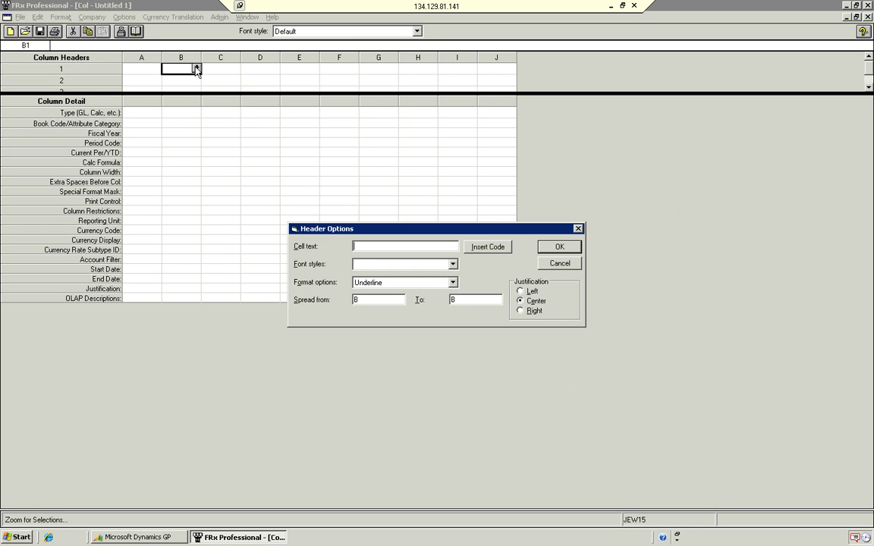
pyautogui.click(484, 248)
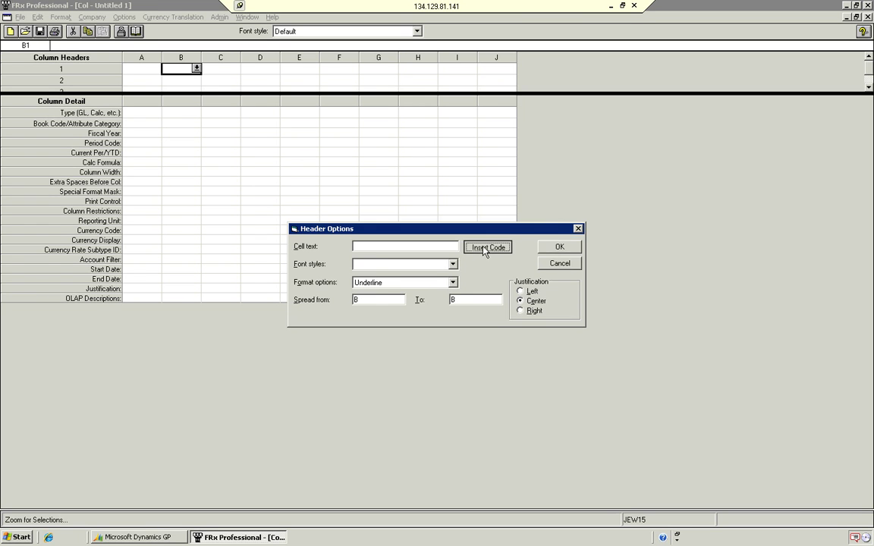
pyautogui.click(315, 257)
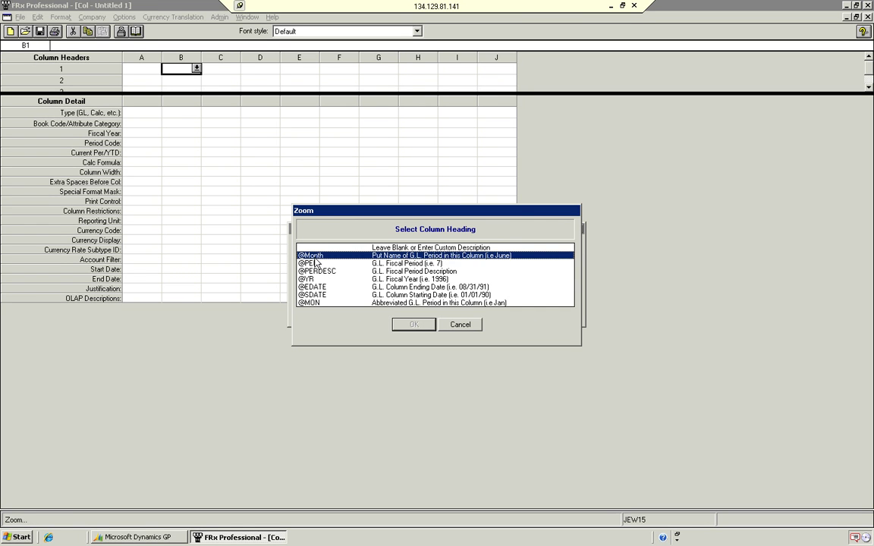
pyautogui.click(420, 327)
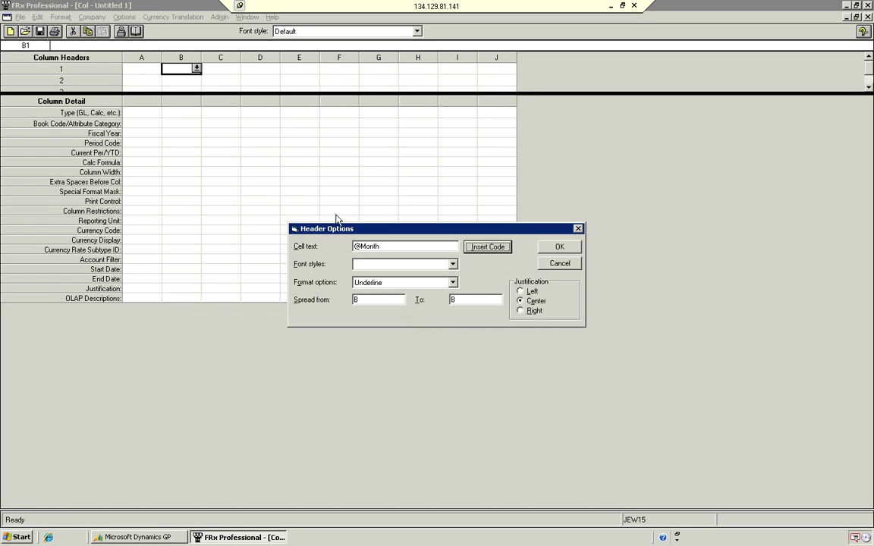
pyautogui.click(559, 246)
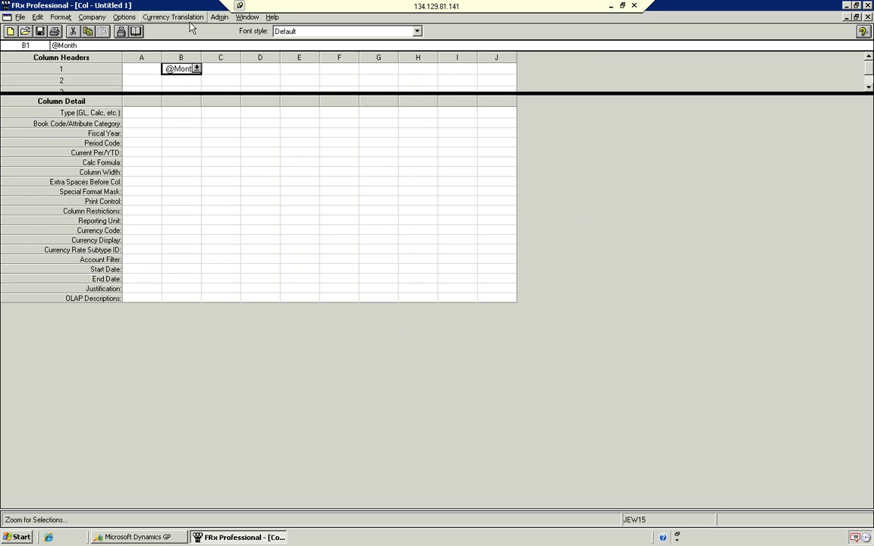
pyautogui.click(217, 66)
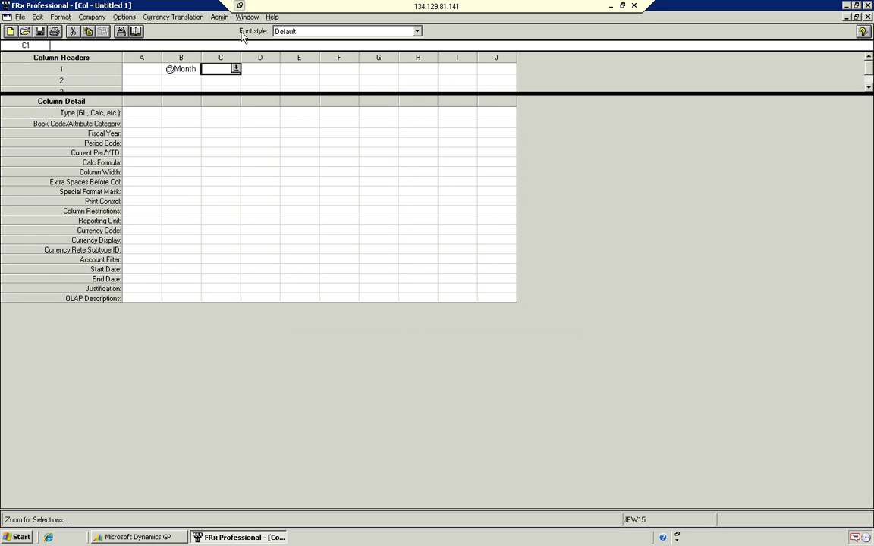
pyautogui.write('YTD')
# Step: Set column A's type to DESC for row descriptions and its column width to 40
pyautogui.click(132, 111)
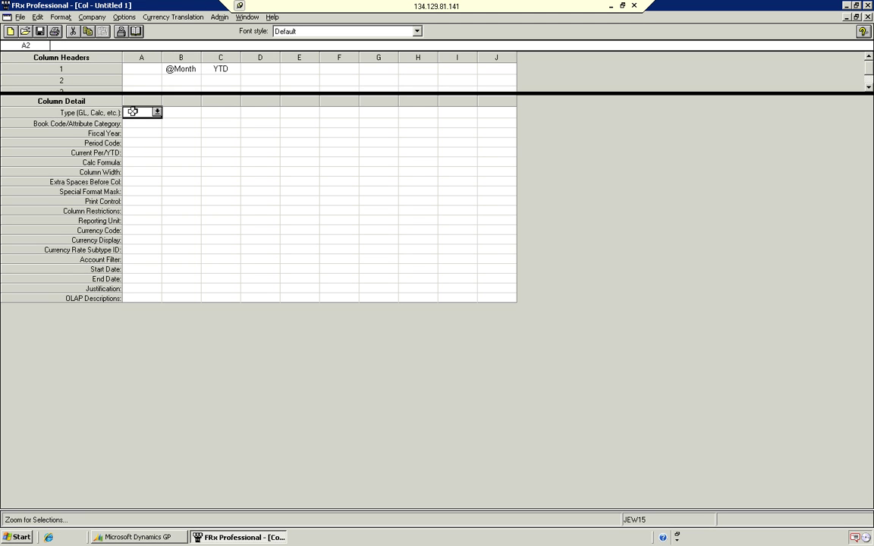
pyautogui.click(157, 112)
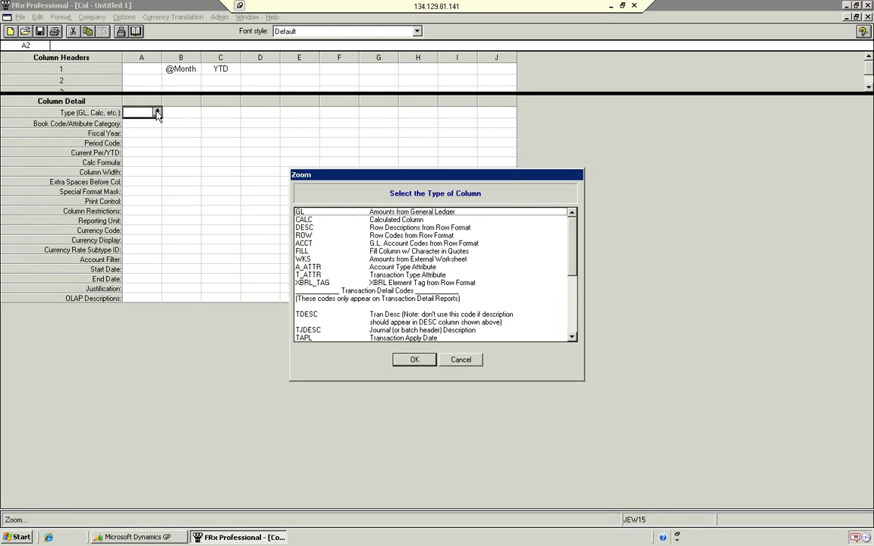
pyautogui.click(309, 229)
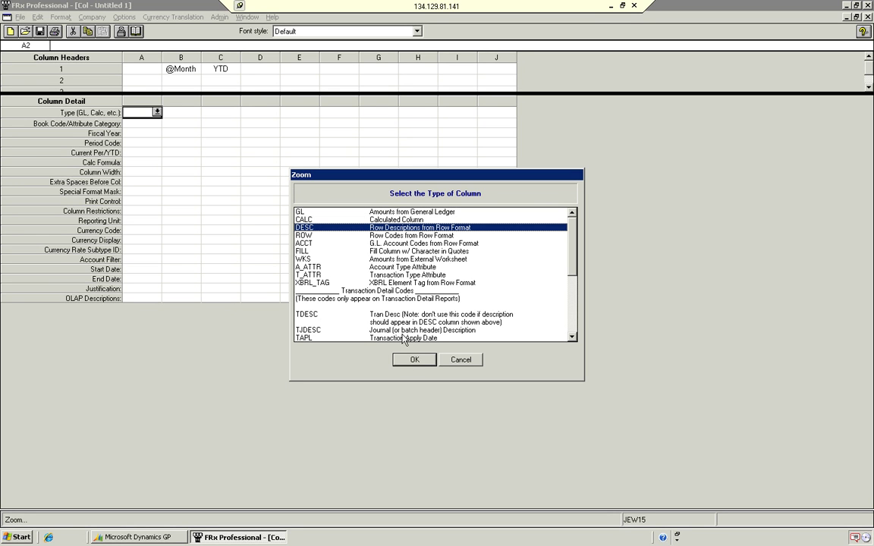
pyautogui.click(403, 361)
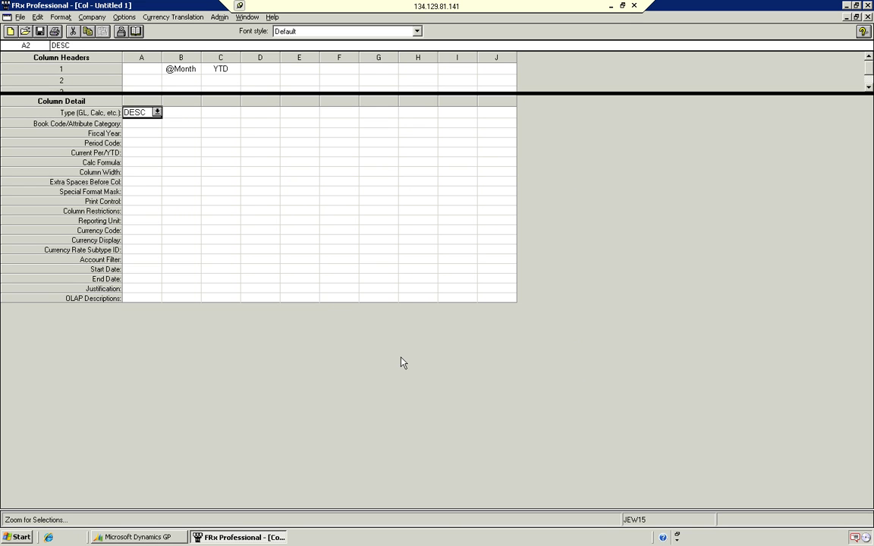
pyautogui.click(150, 171)
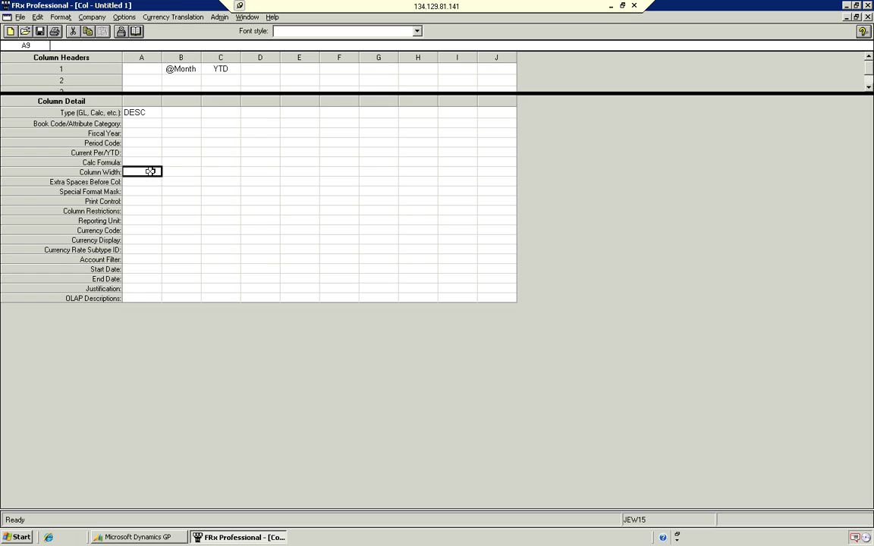
pyautogui.write('40')
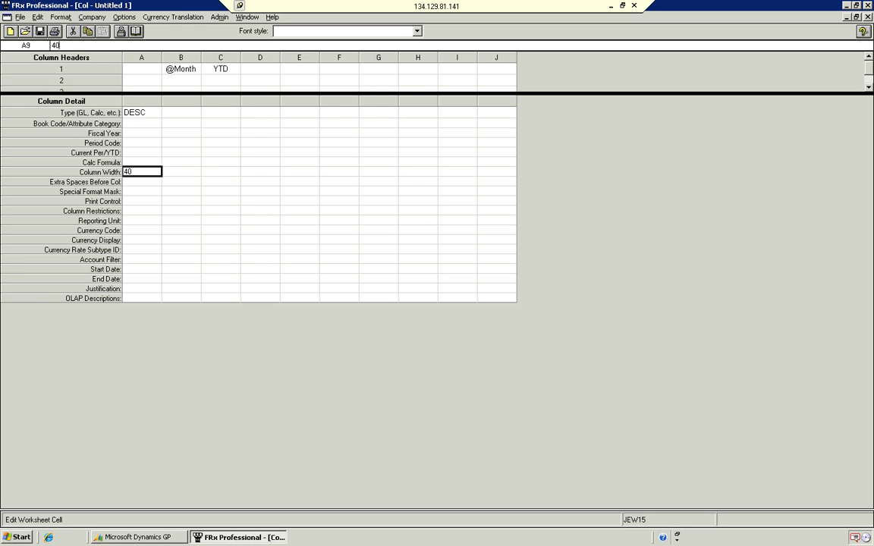
pyautogui.press('Return')
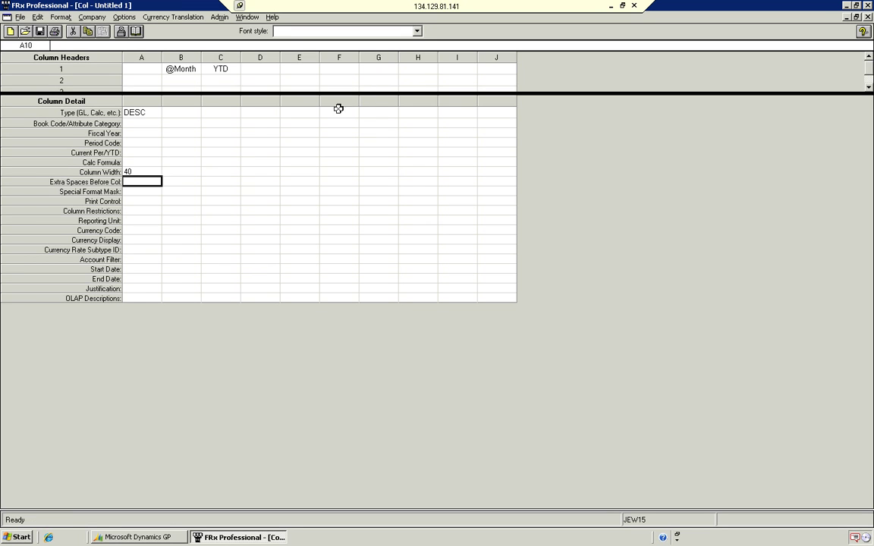
# Step: Set column B's type to GL and check its current period setting
pyautogui.click(174, 112)
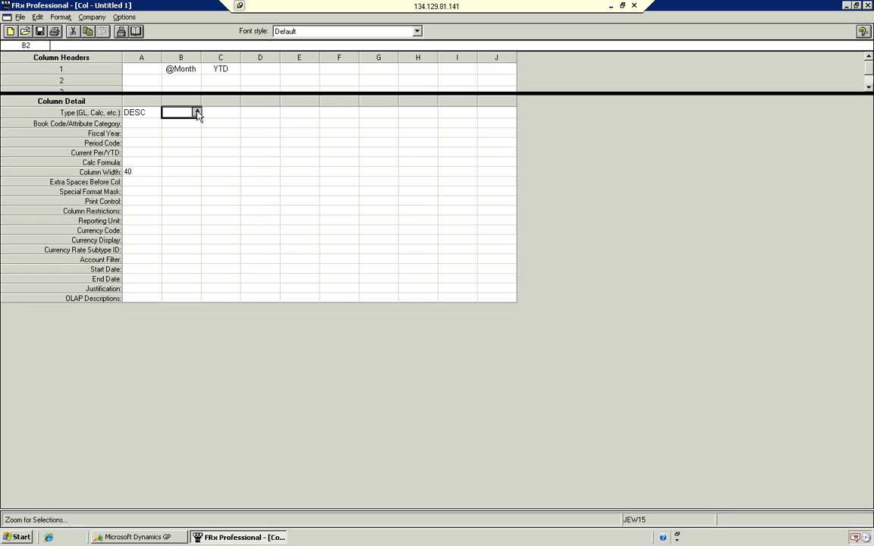
pyautogui.click(196, 113)
pyautogui.click(325, 211)
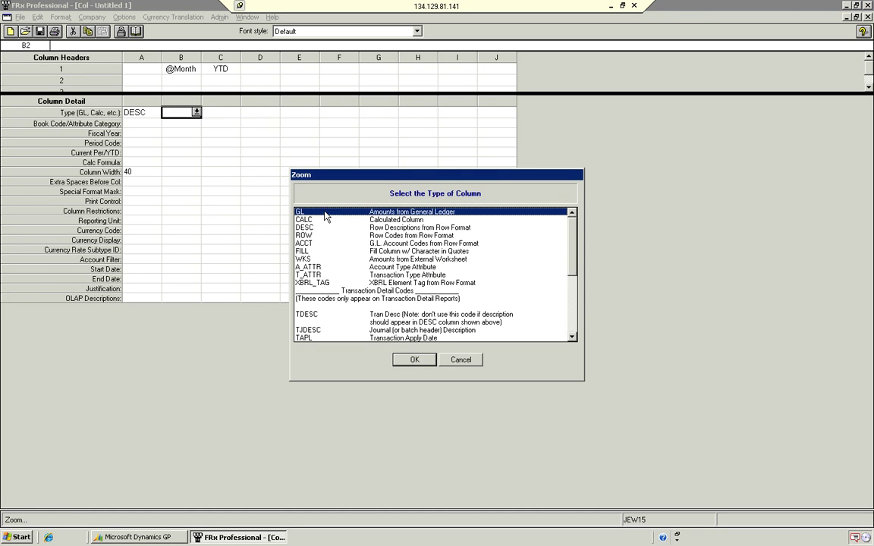
pyautogui.click(410, 361)
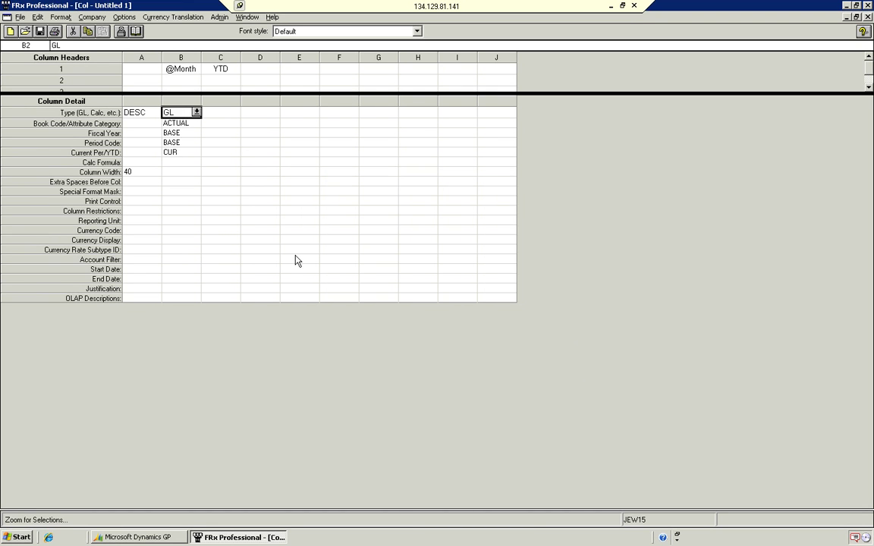
pyautogui.click(186, 152)
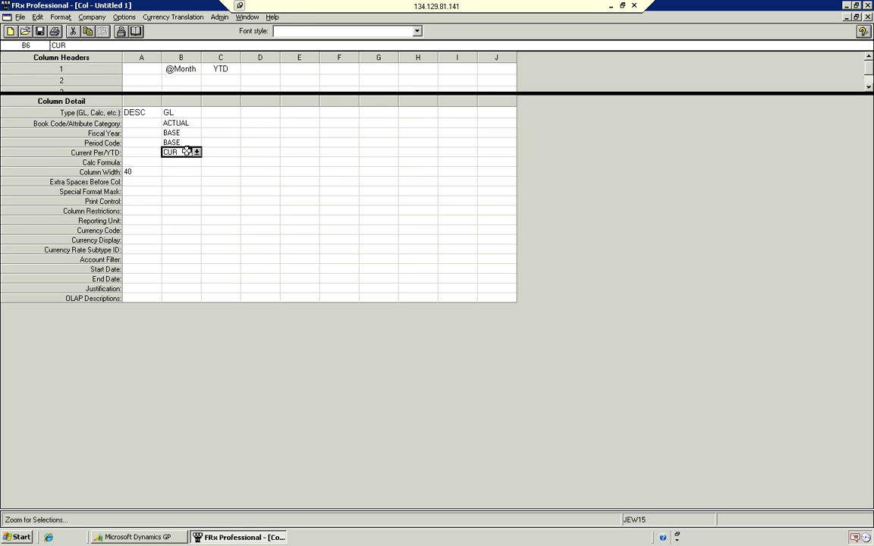
# Step: Set column C's type to GL and its amount to YTD (Year To Date Amounts)
pyautogui.click(232, 112)
pyautogui.click(236, 113)
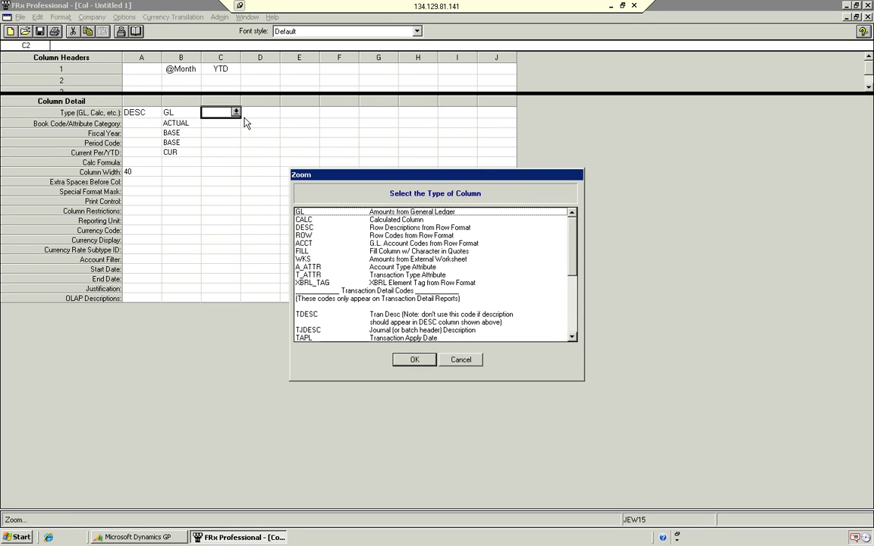
pyautogui.click(339, 212)
pyautogui.click(401, 359)
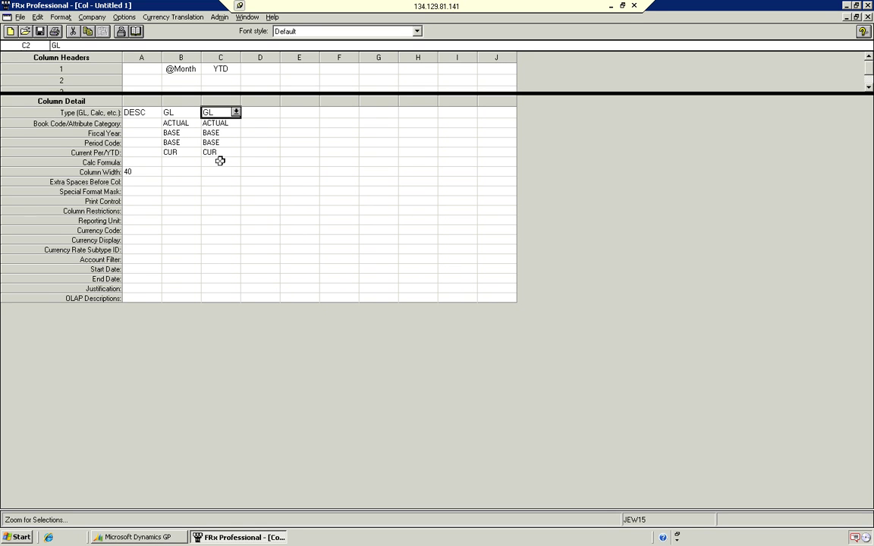
pyautogui.click(232, 152)
pyautogui.click(236, 153)
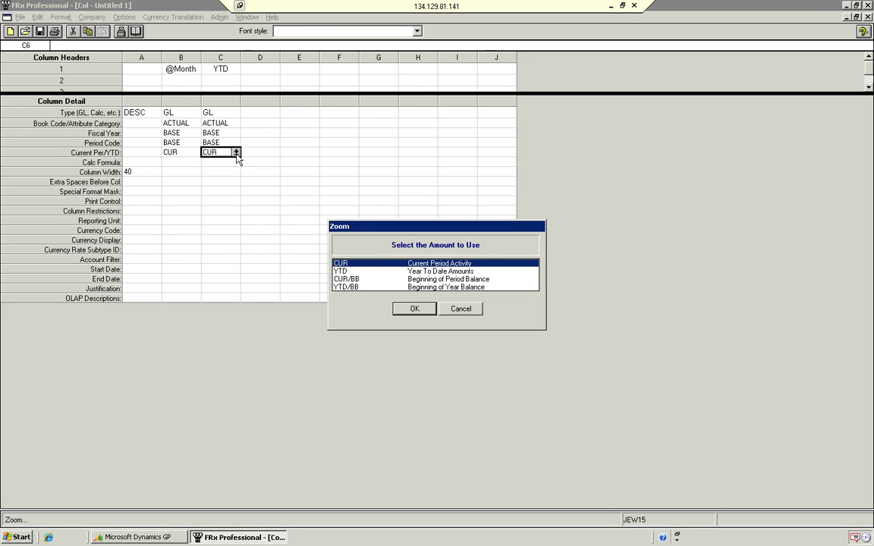
pyautogui.click(358, 273)
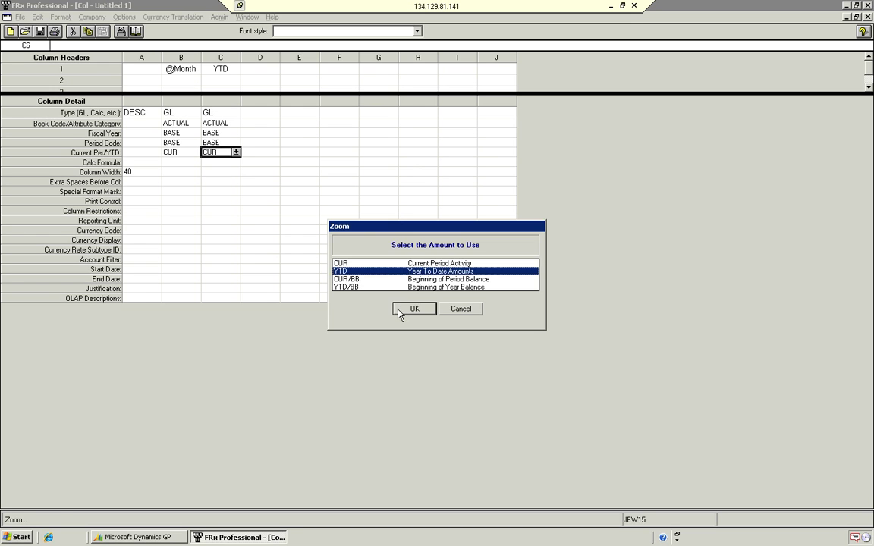
pyautogui.click(398, 310)
# Step: Save the column layout as 01BKK-IS with the description IncomeStatement and close it
pyautogui.click(40, 32)
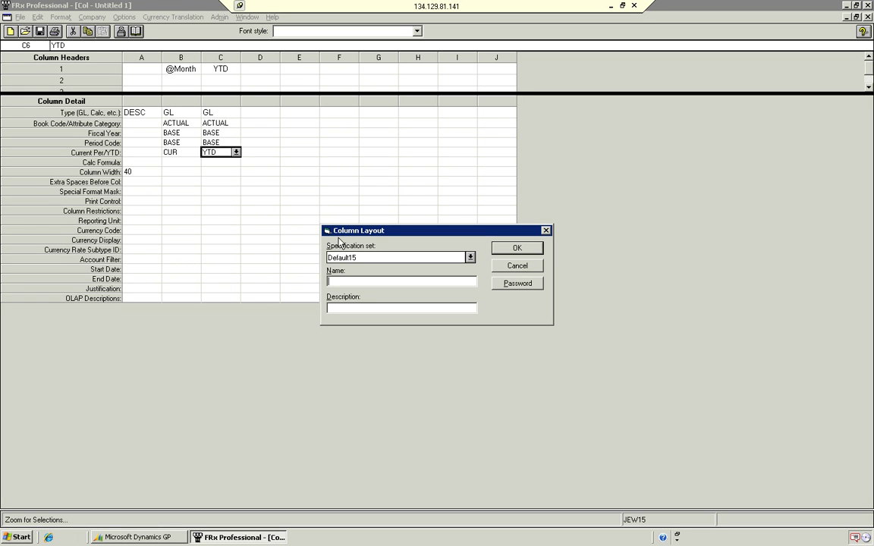
pyautogui.write('01BKK-IS')
pyautogui.click(338, 308)
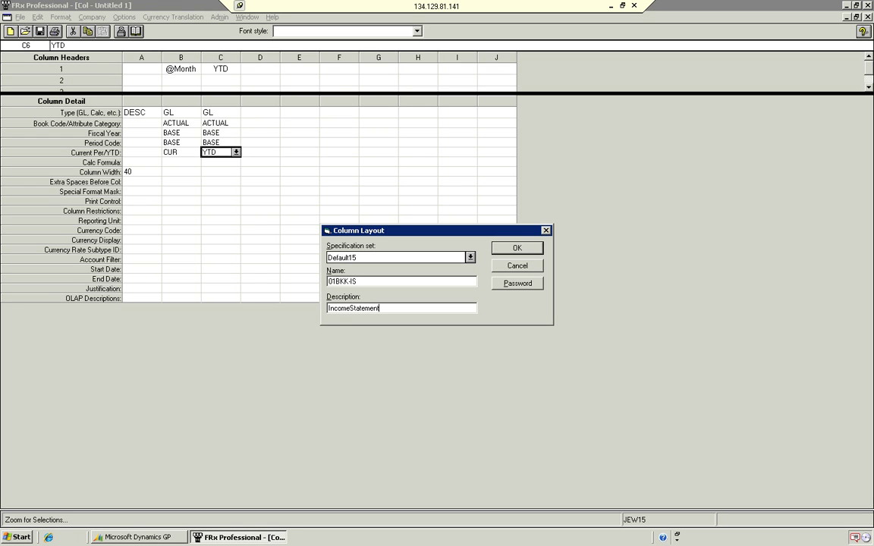
pyautogui.click(509, 250)
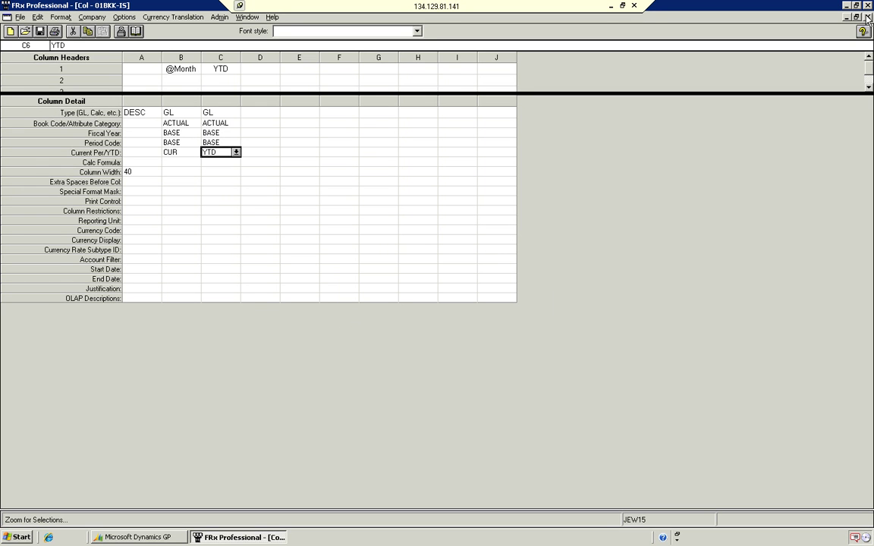
pyautogui.click(868, 17)
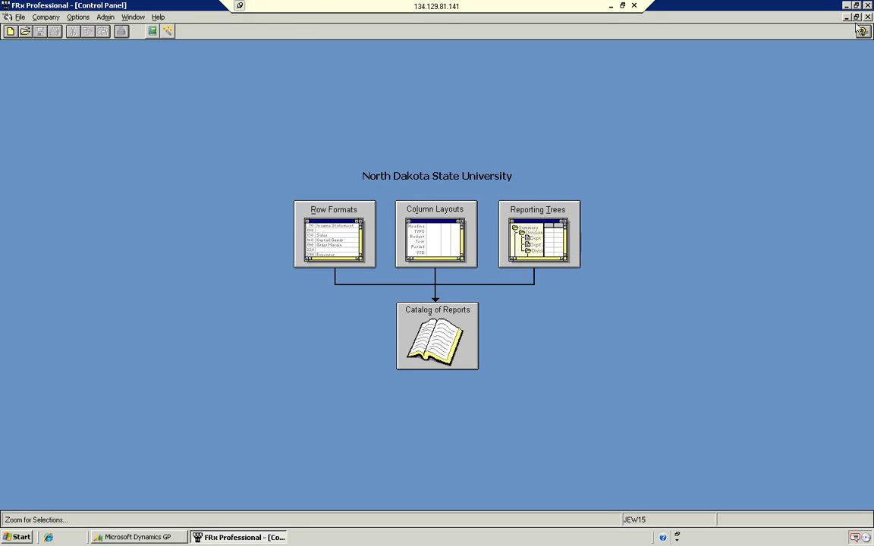
# Step: Create a new report catalog with the ID 00BKK-IS and the description Incomestatement
pyautogui.click(428, 325)
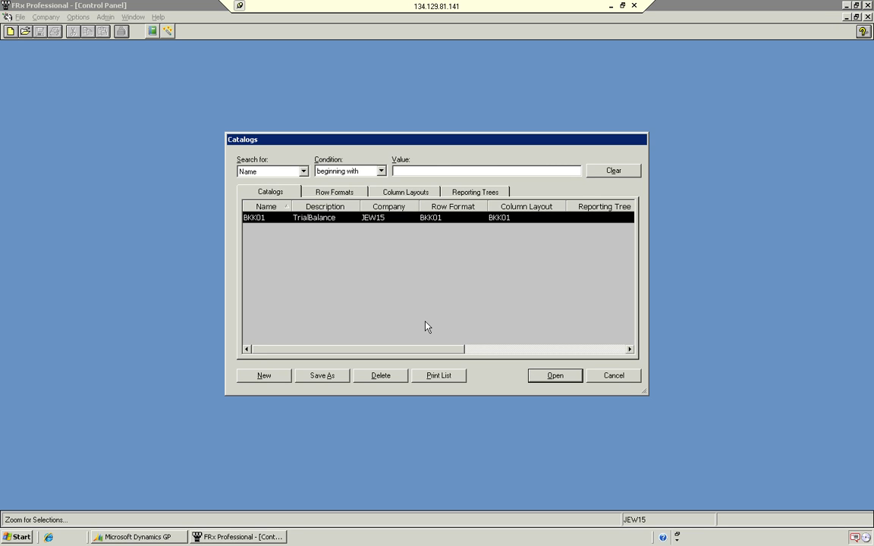
pyautogui.click(264, 374)
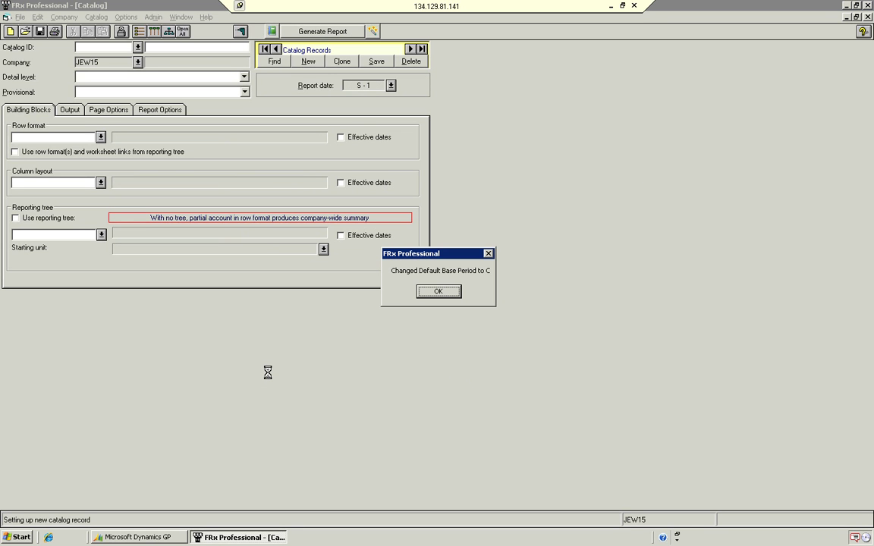
pyautogui.click(430, 294)
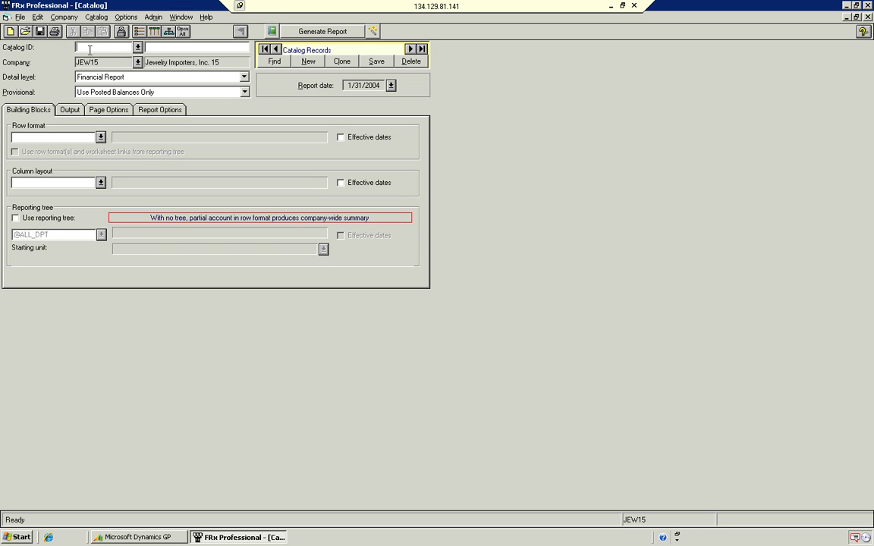
pyautogui.write('0')
pyautogui.click(164, 46)
pyautogui.write('Incomestatement')
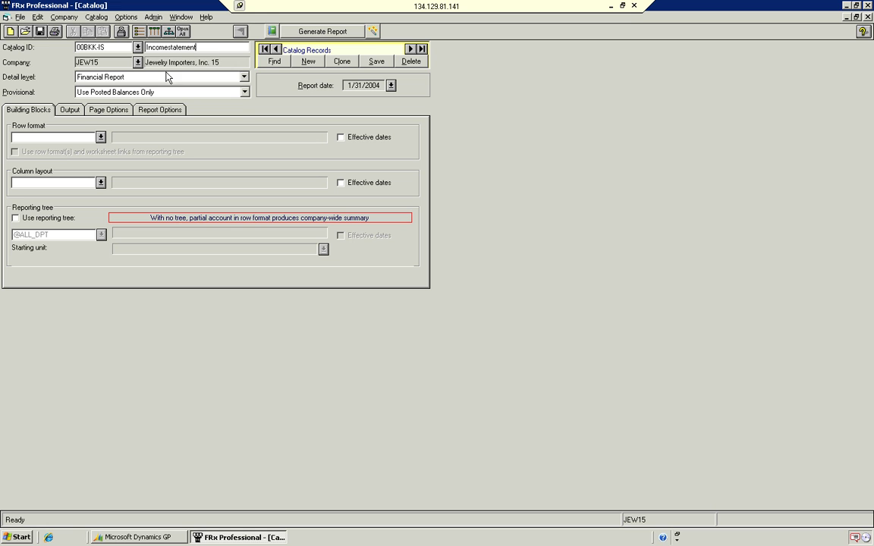
# Step: Assign the RowByRow row format 01BKK-IS and the IncomeStatement column layout 01BKK-IS to the catalog
pyautogui.click(100, 137)
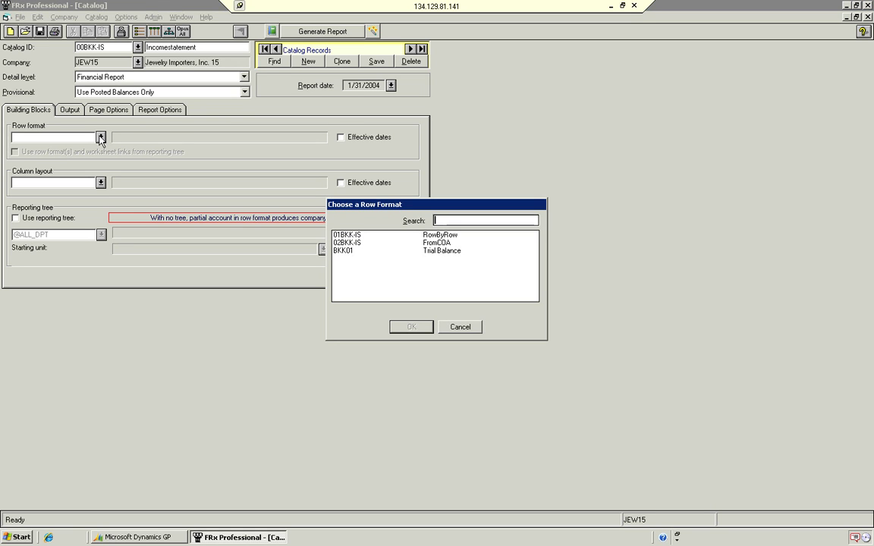
pyautogui.click(435, 235)
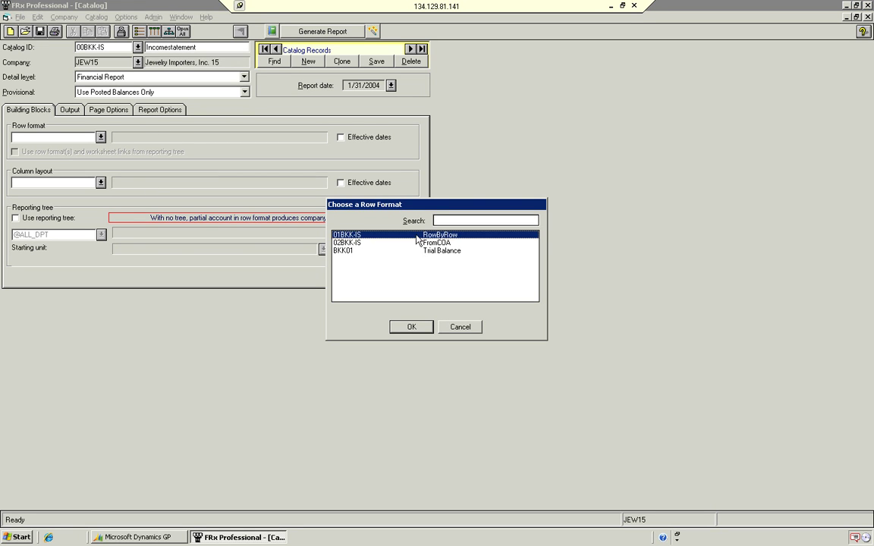
pyautogui.click(412, 327)
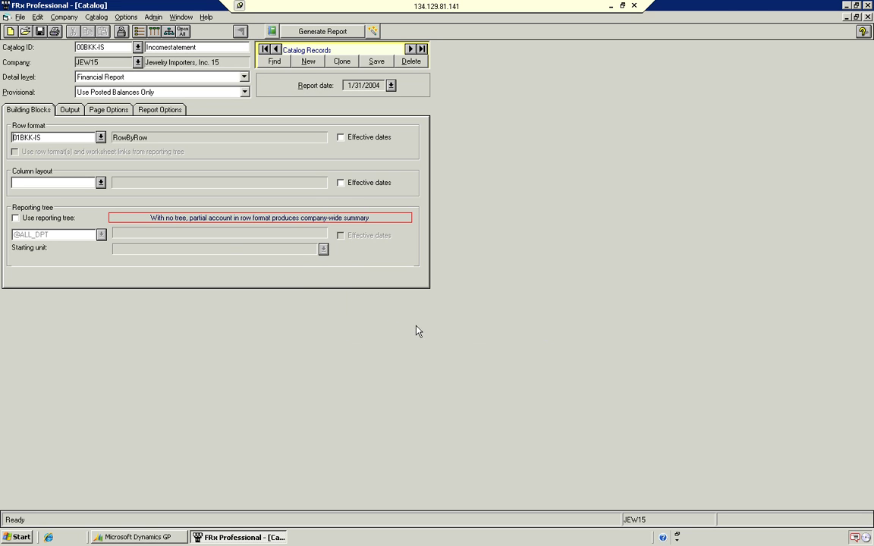
pyautogui.click(101, 183)
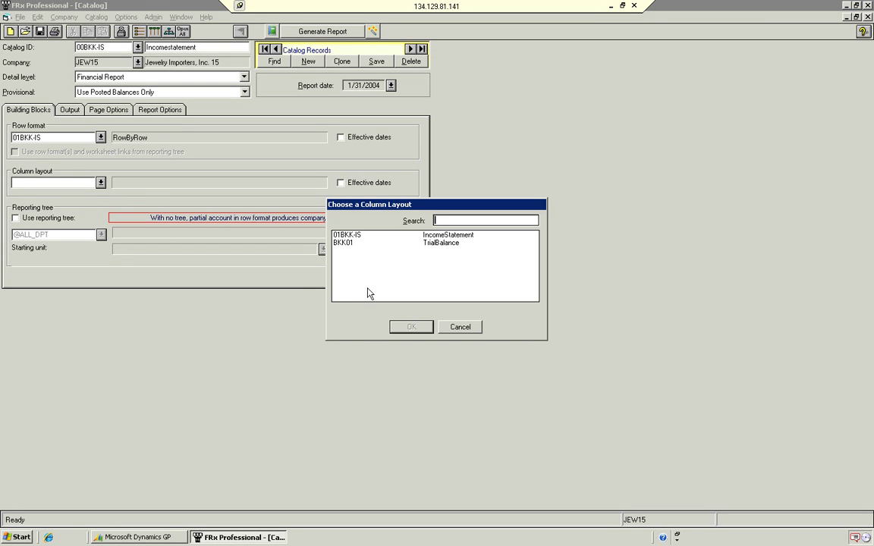
pyautogui.click(394, 235)
pyautogui.click(409, 328)
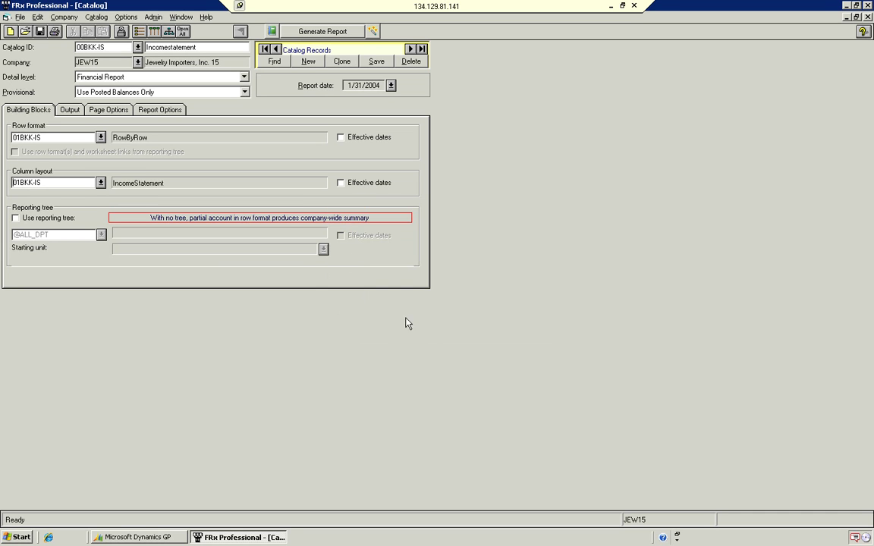
# Step: Set the catalog's default base period to C-1 (Last CLOSED Period)
pyautogui.click(390, 86)
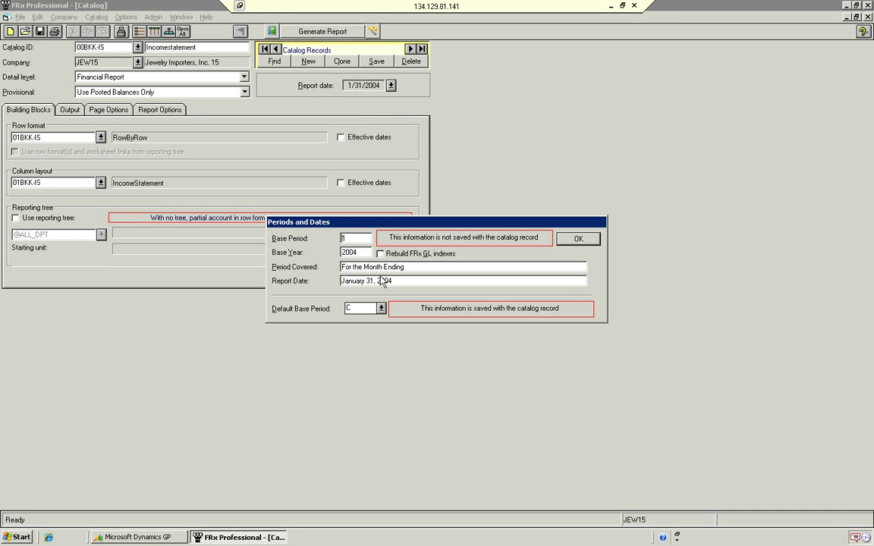
pyautogui.click(381, 308)
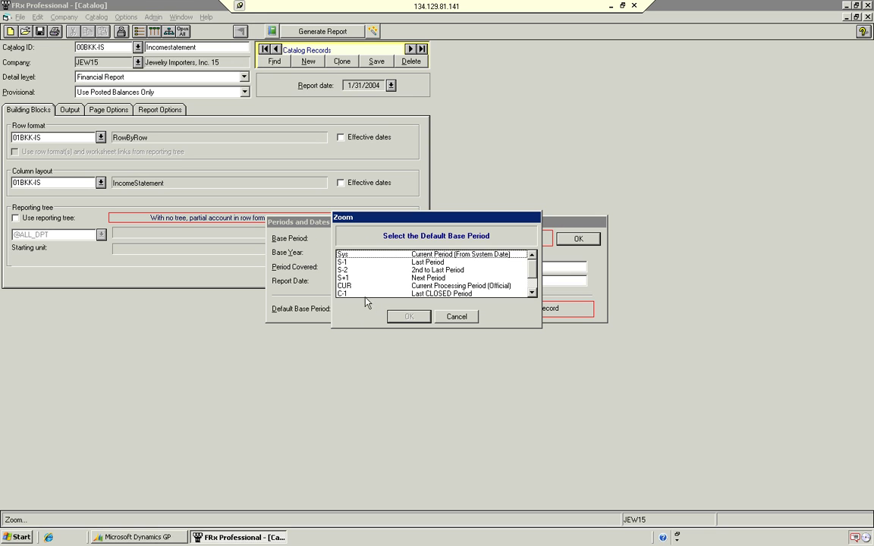
pyautogui.click(364, 296)
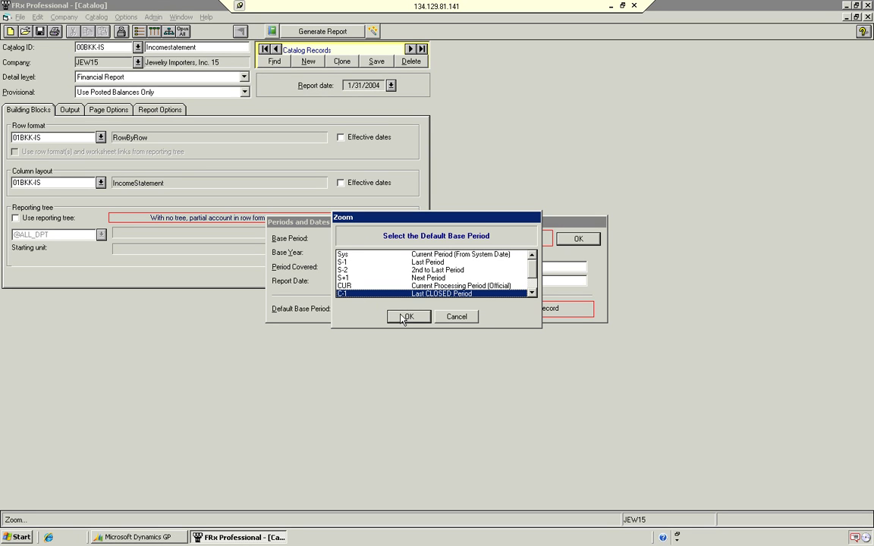
pyautogui.click(397, 316)
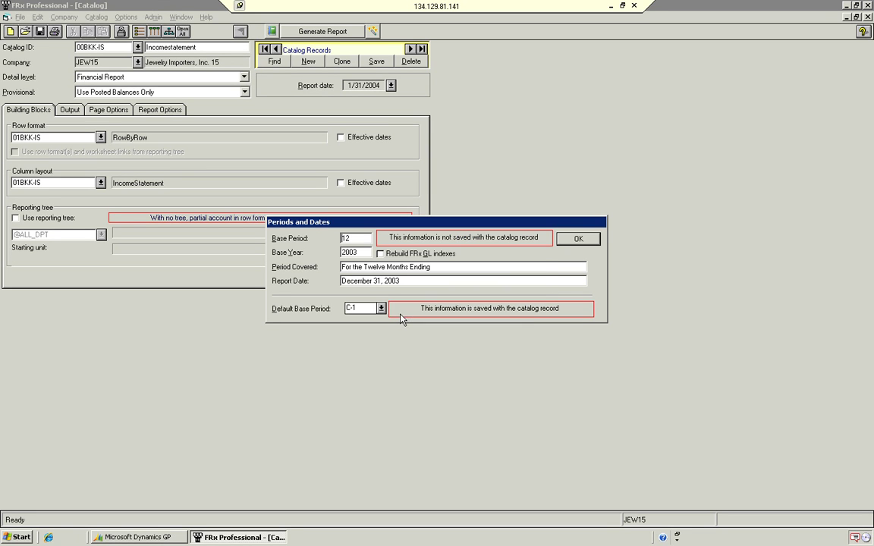
pyautogui.click(576, 239)
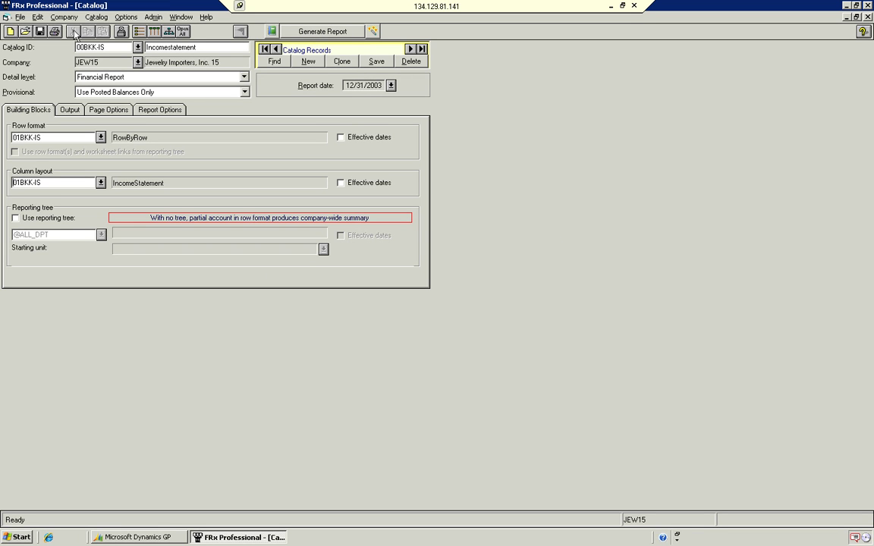
# Step: Save the catalog and generate the report with the row-by-row format, closing the viewer after checking it
pyautogui.click(40, 32)
pyautogui.click(314, 32)
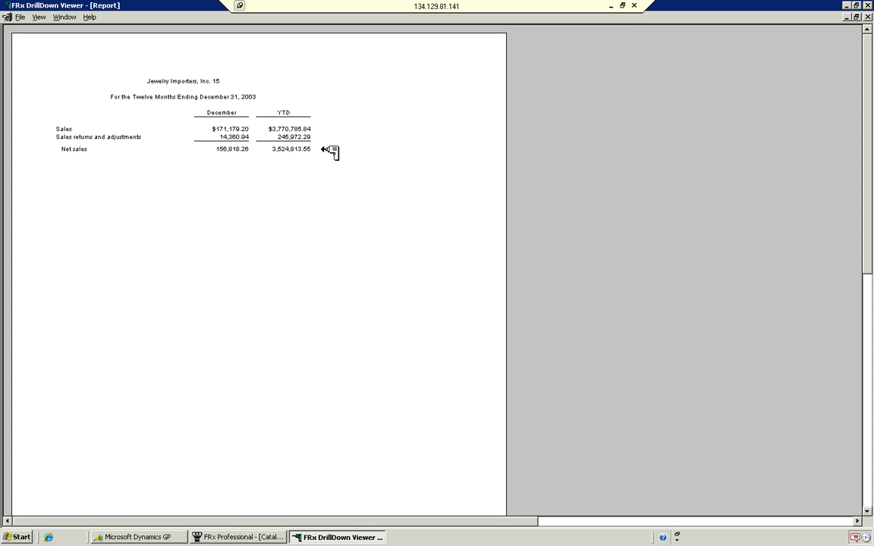
pyautogui.click(867, 17)
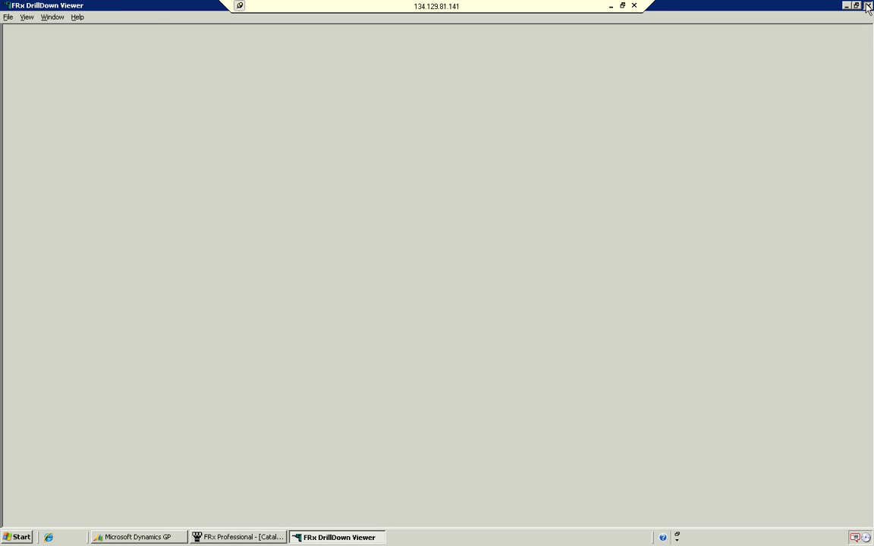
pyautogui.click(867, 5)
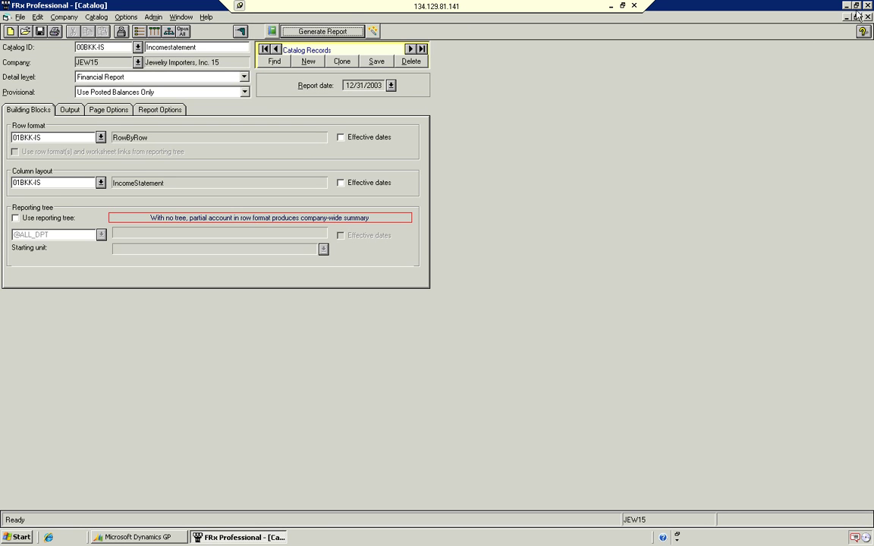
# Step: Change the catalog's row format to 02BKK-IS (FromCOA) and generate the report
pyautogui.click(101, 137)
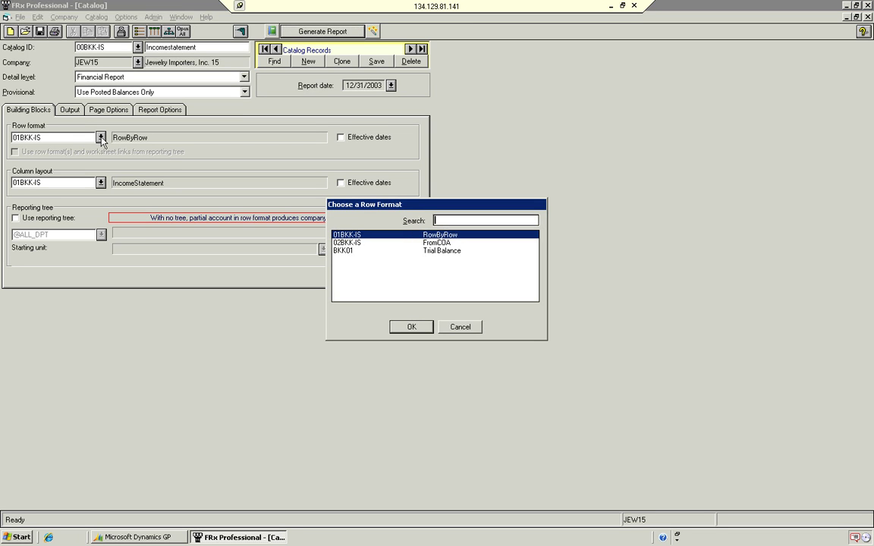
pyautogui.click(349, 243)
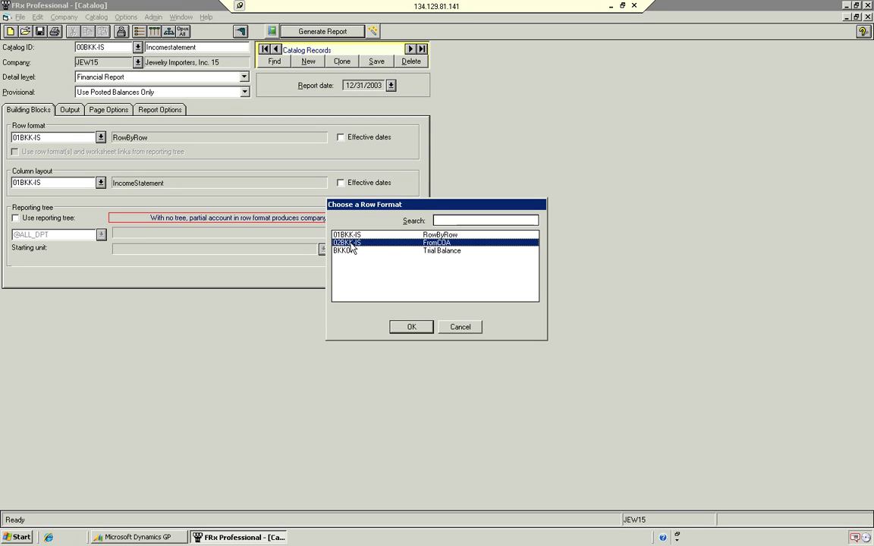
pyautogui.click(410, 327)
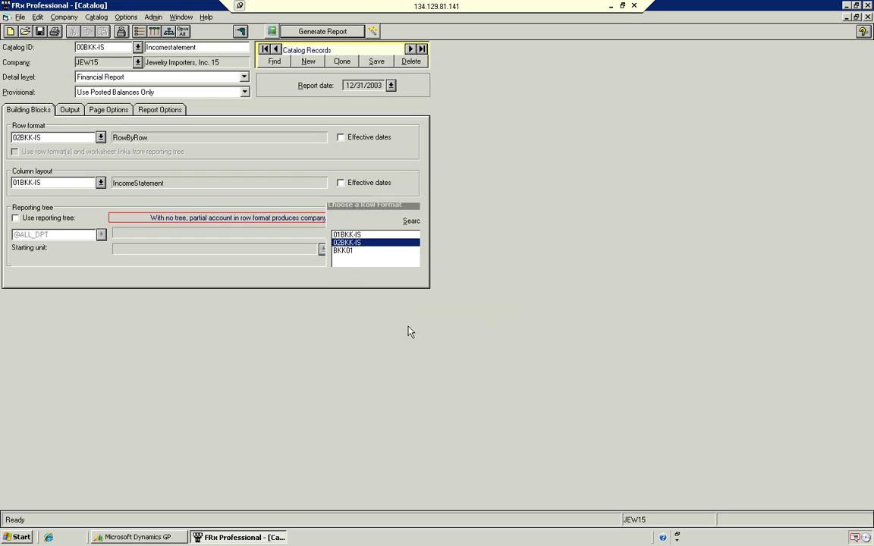
pyautogui.click(316, 31)
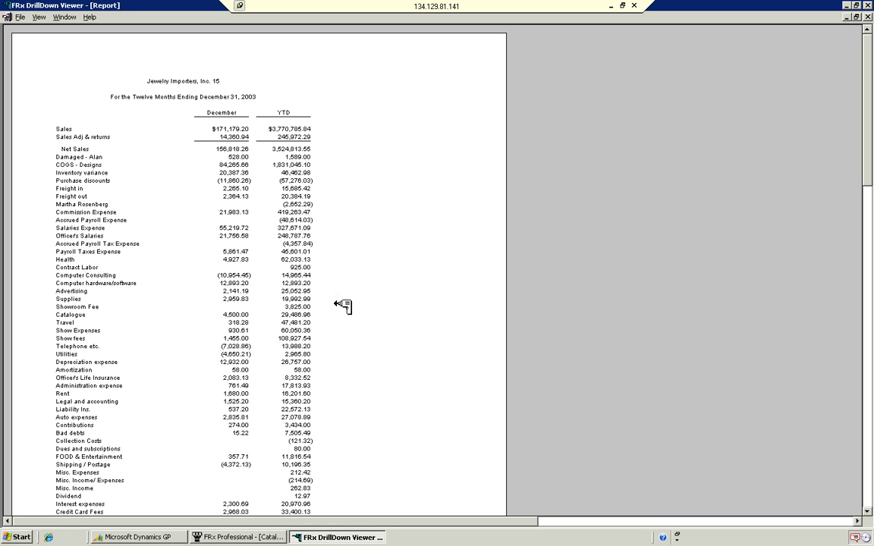
# Step: Try to drill down into the Sales row of the report, and close the report and its viewer
pyautogui.doubleClick(309, 130)
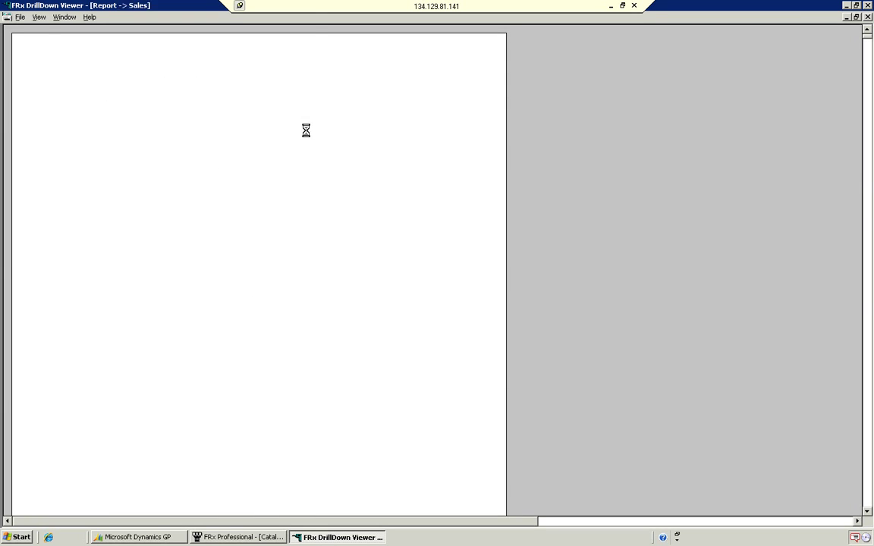
pyautogui.click(435, 294)
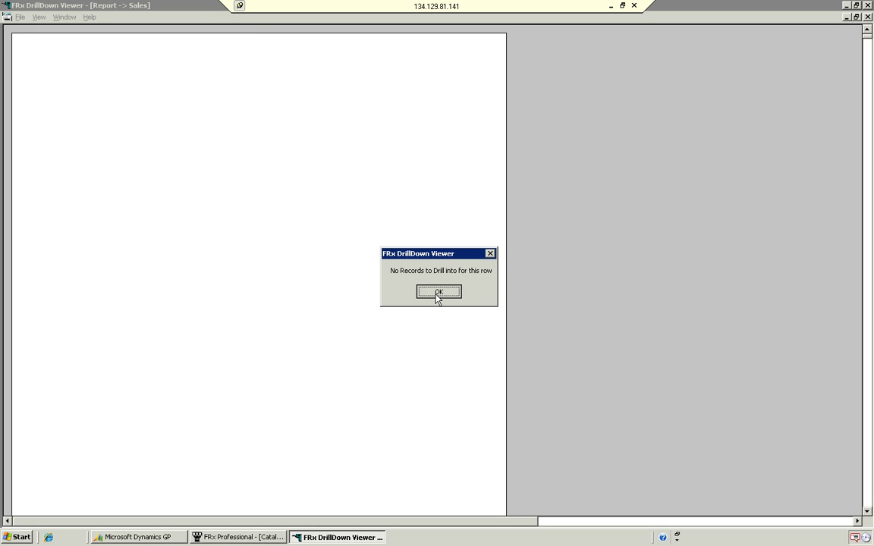
pyautogui.click(867, 16)
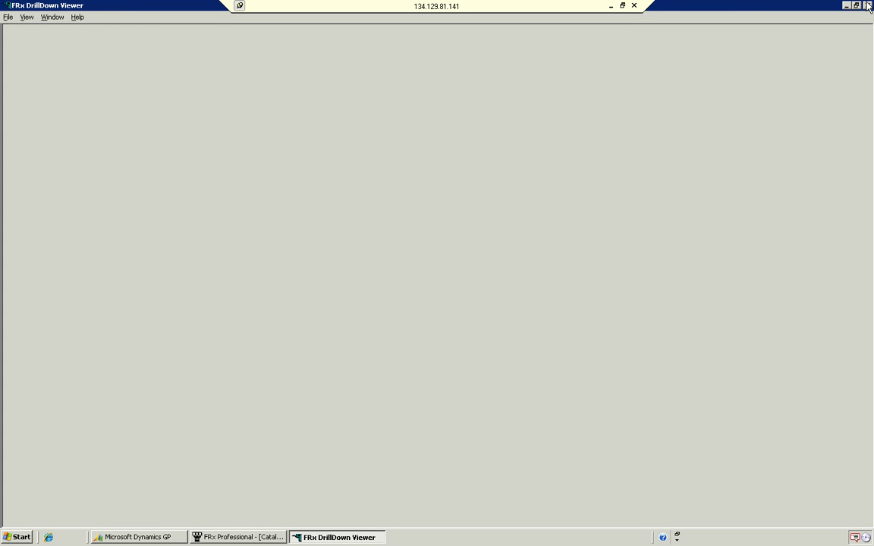
pyautogui.click(867, 5)
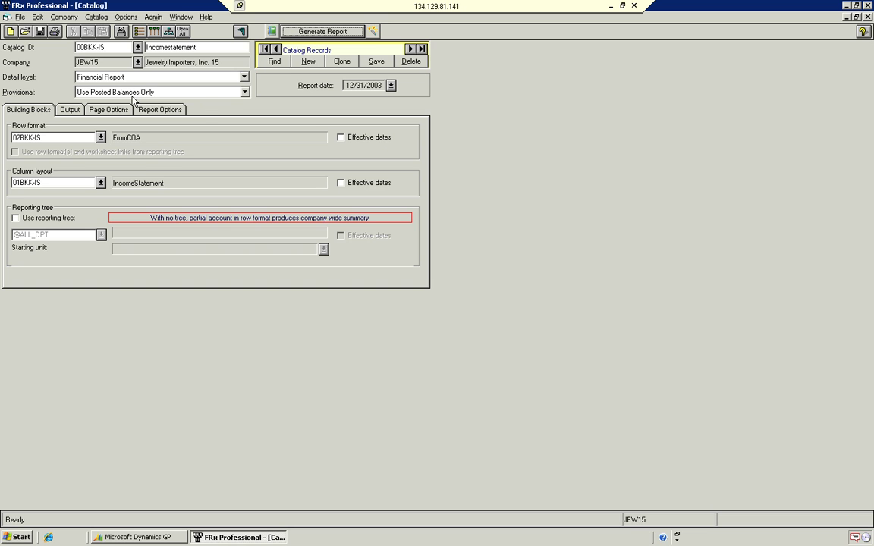
# Step: Set the catalog's detail level to Financial & Transaction and generate the report again
pyautogui.click(244, 76)
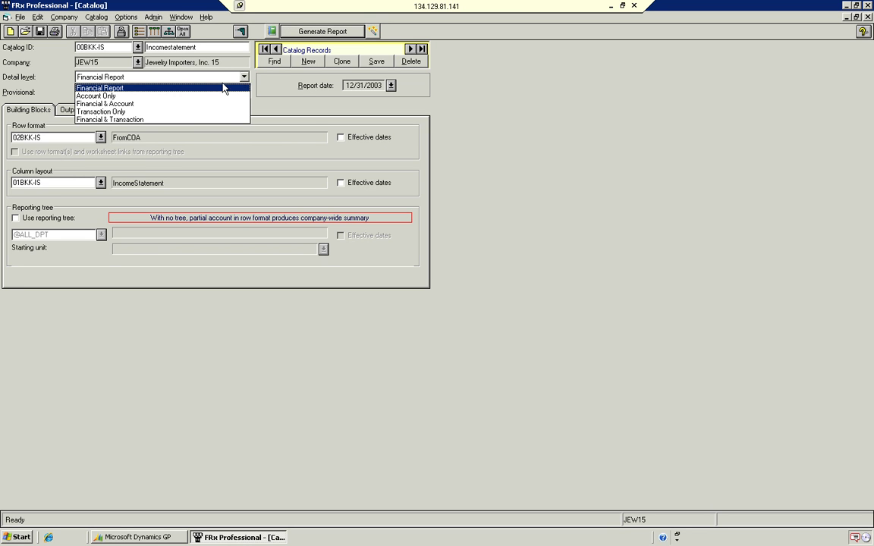
pyautogui.click(161, 120)
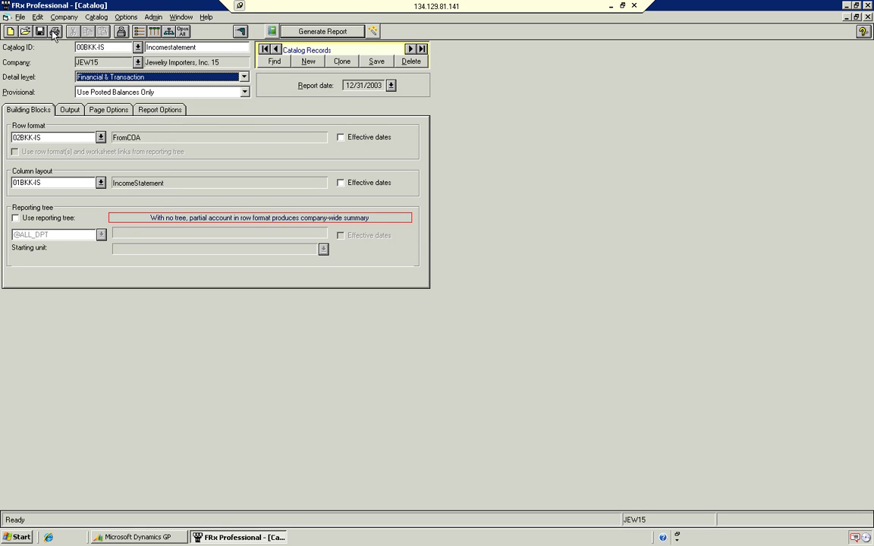
pyautogui.click(304, 32)
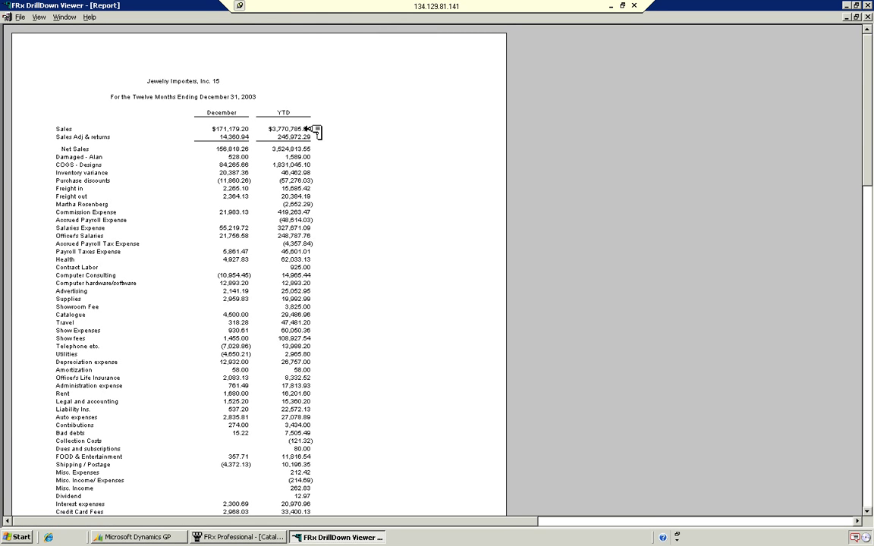
# Step: Drill down from the Sales row into the last listed sales account's transactions, submitting the Dynamics login without a password
pyautogui.doubleClick(265, 131)
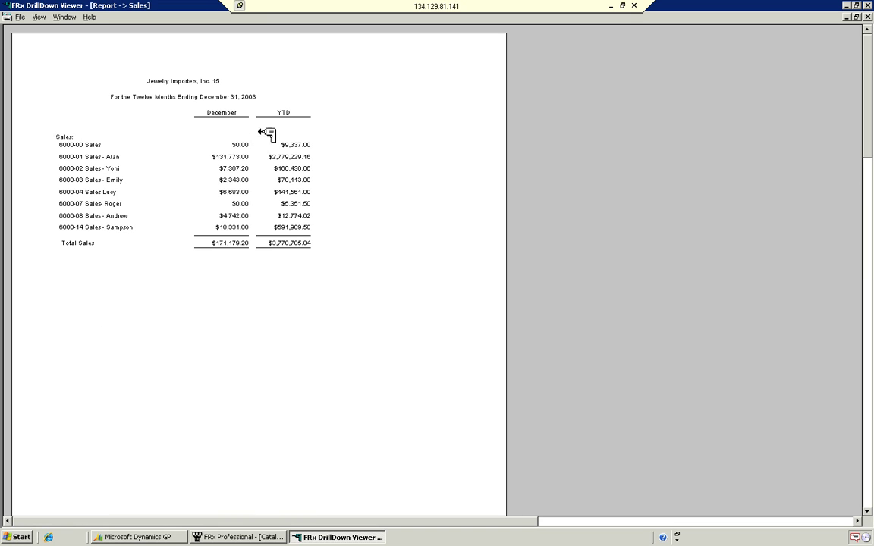
pyautogui.doubleClick(241, 228)
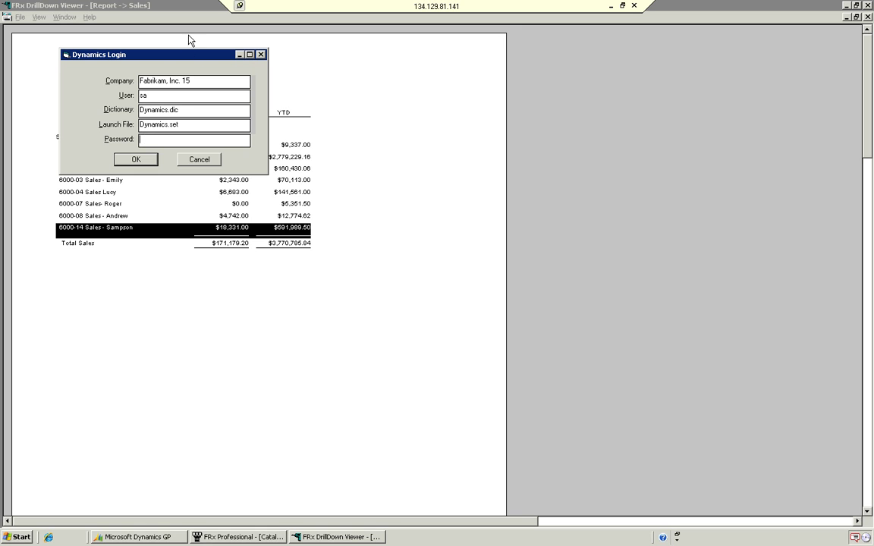
pyautogui.click(136, 159)
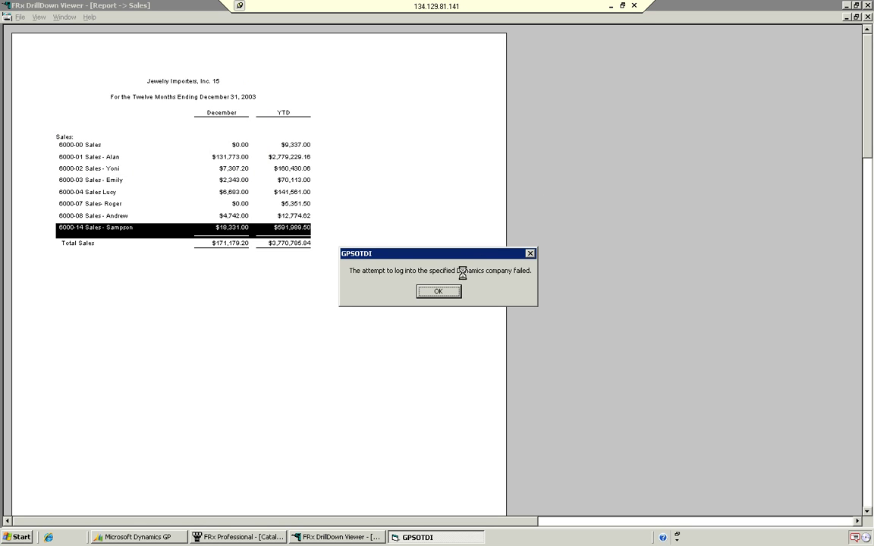
pyautogui.click(440, 292)
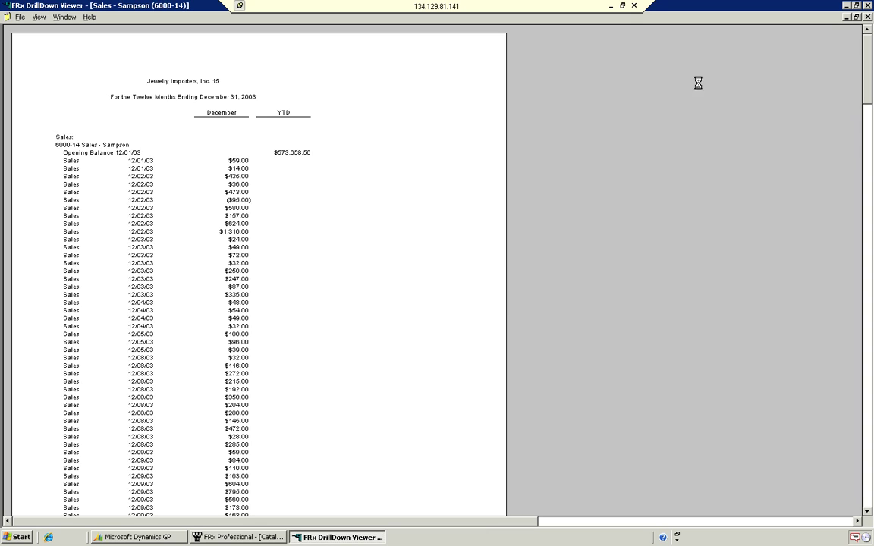
# Step: Close the transaction detail, the Sales account detail, the report and the viewer to return to the catalog
pyautogui.click(868, 17)
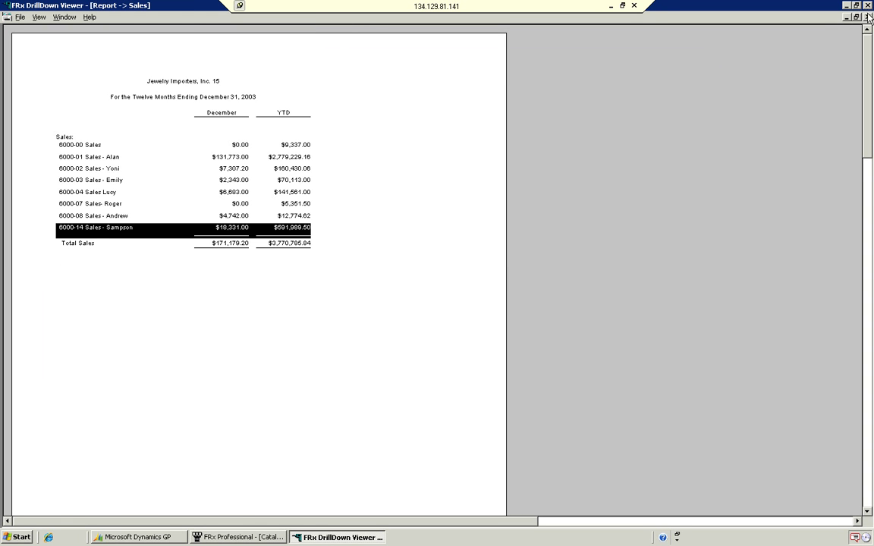
pyautogui.click(868, 17)
pyautogui.click(867, 17)
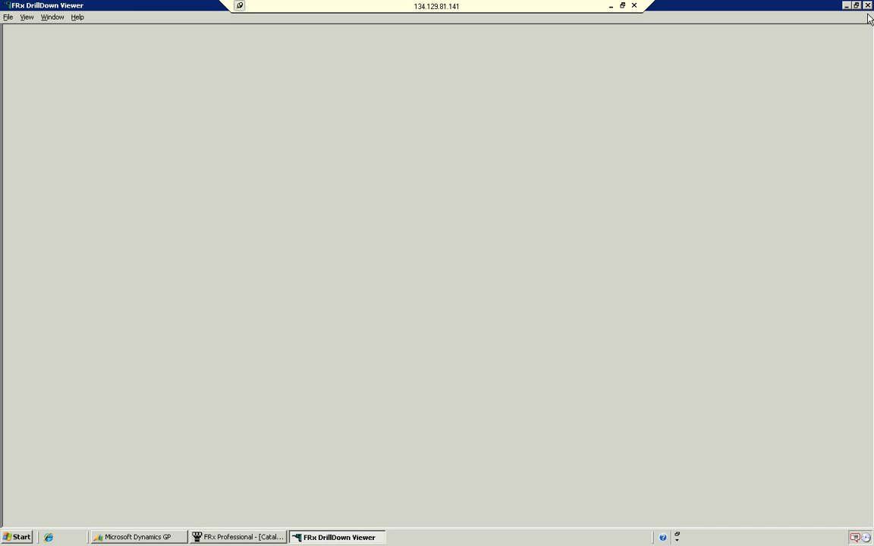
pyautogui.click(868, 6)
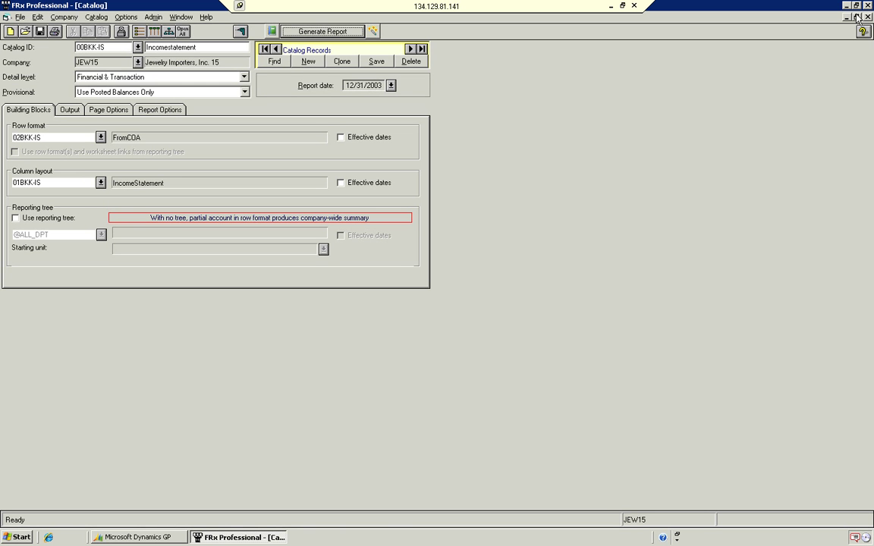
# Step: Close the catalog and start a Report Wizard report of the type Income Statement - Current and YTD
pyautogui.click(868, 17)
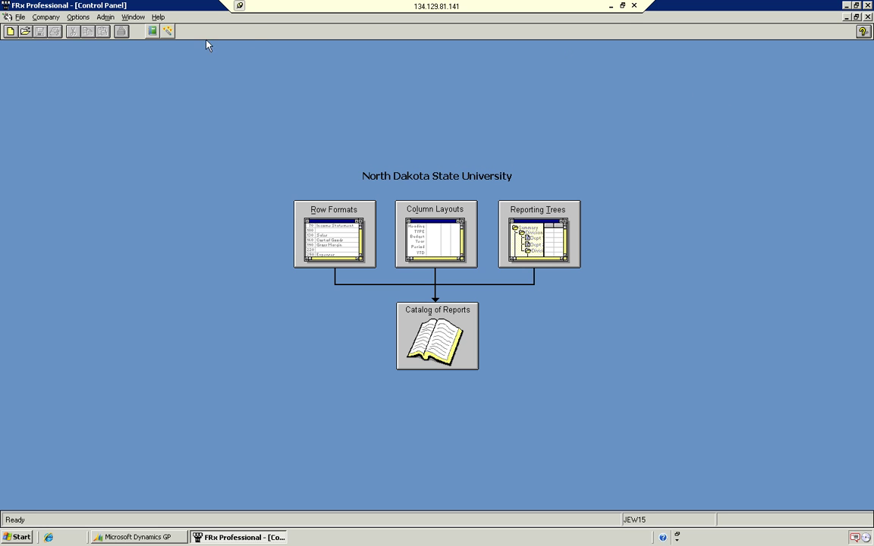
pyautogui.click(168, 32)
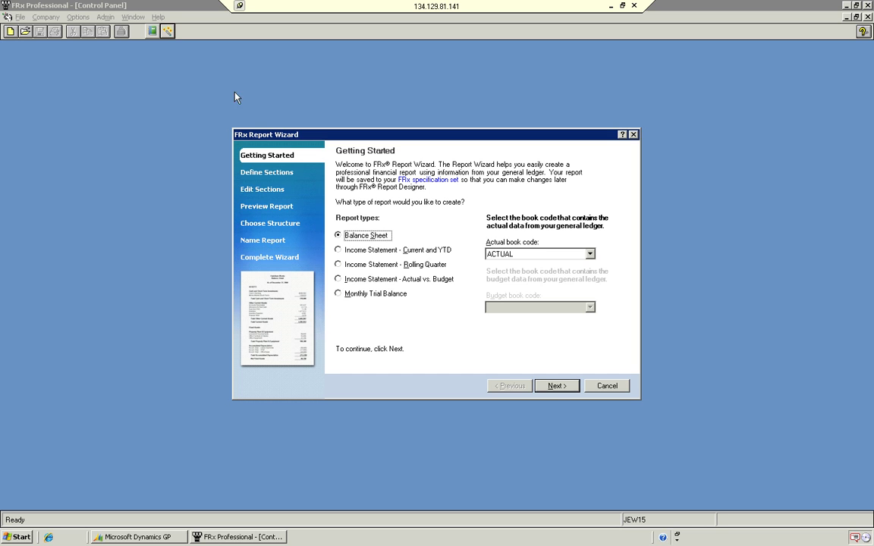
pyautogui.click(339, 252)
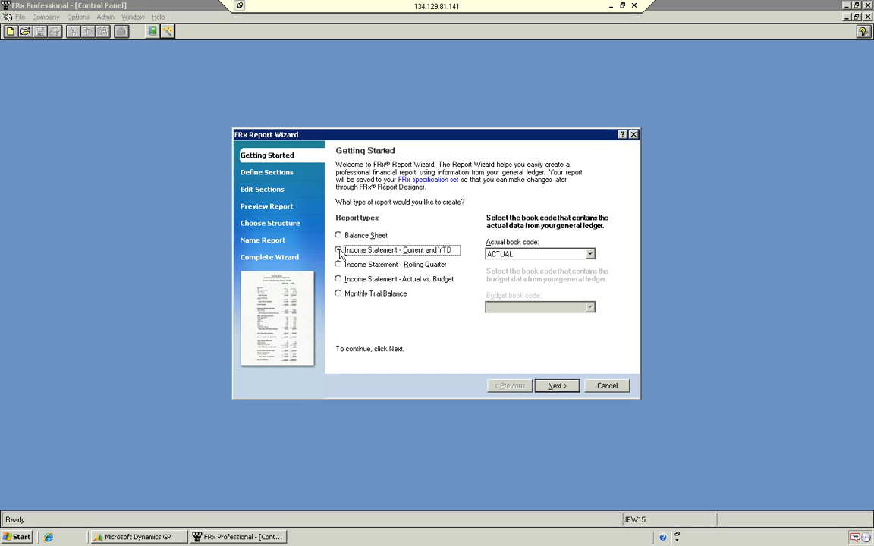
pyautogui.click(552, 387)
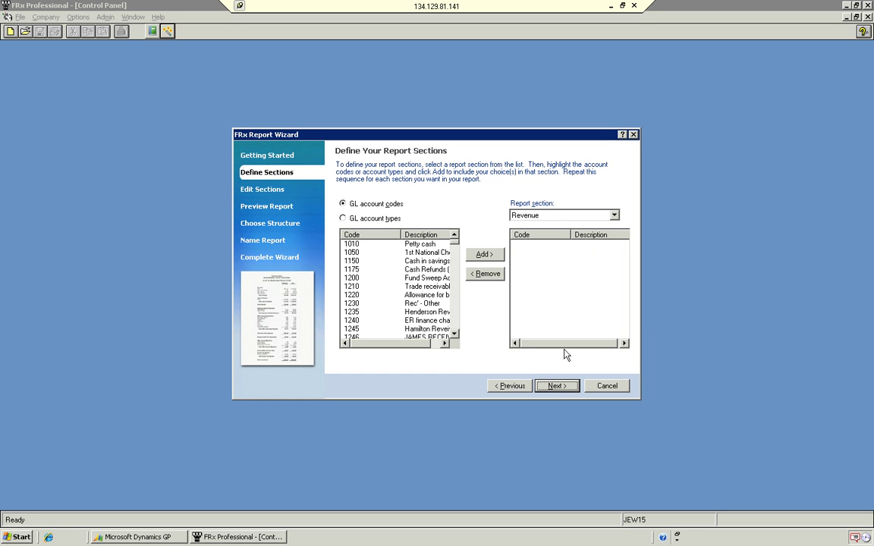
# Step: Add GL account codes 6000, 6006 and 6008 to the Revenue section of the report
pyautogui.moveTo(455, 303); pyautogui.dragTo(456, 304)
pyautogui.click(455, 300)
pyautogui.click(455, 300)
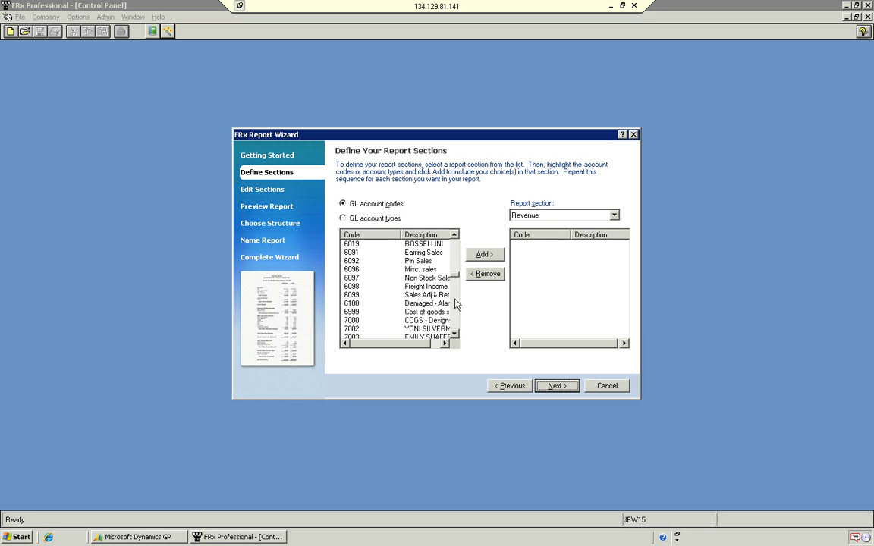
pyautogui.click(454, 258)
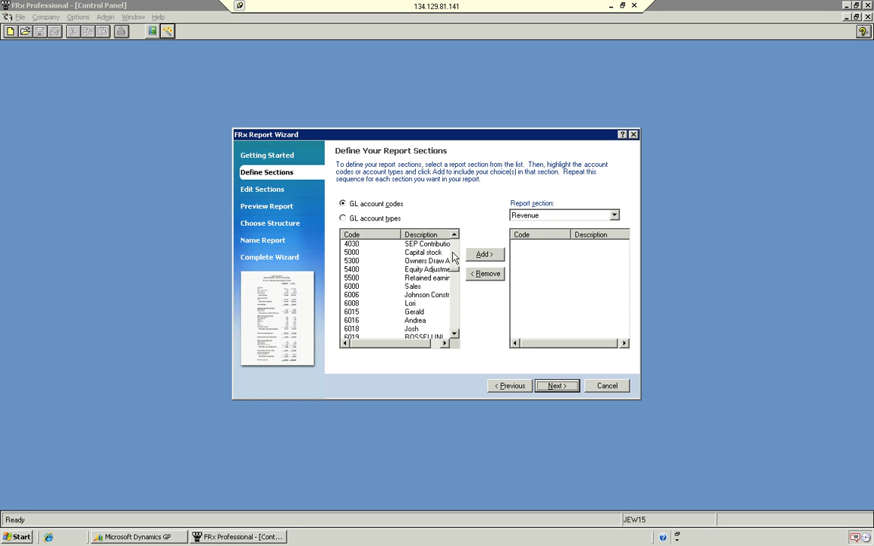
pyautogui.click(352, 292)
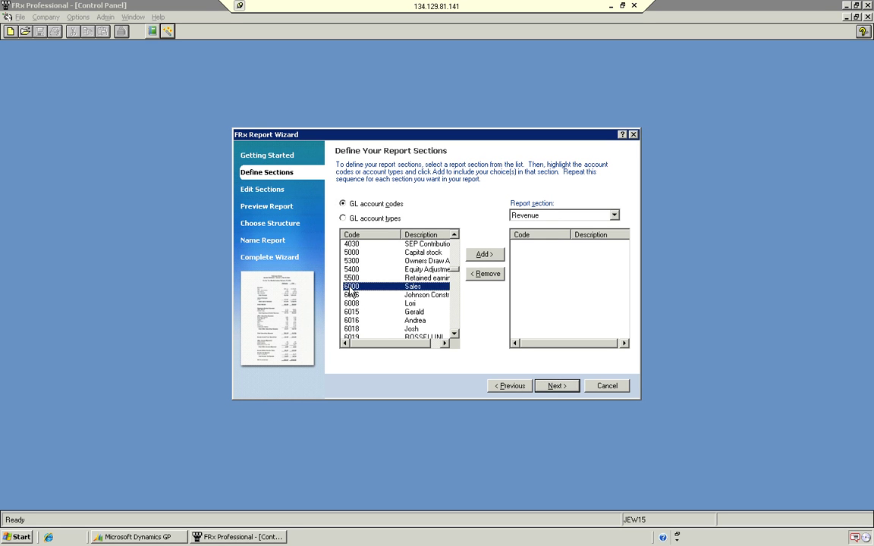
pyautogui.moveTo(349, 288); pyautogui.dragTo(354, 305)
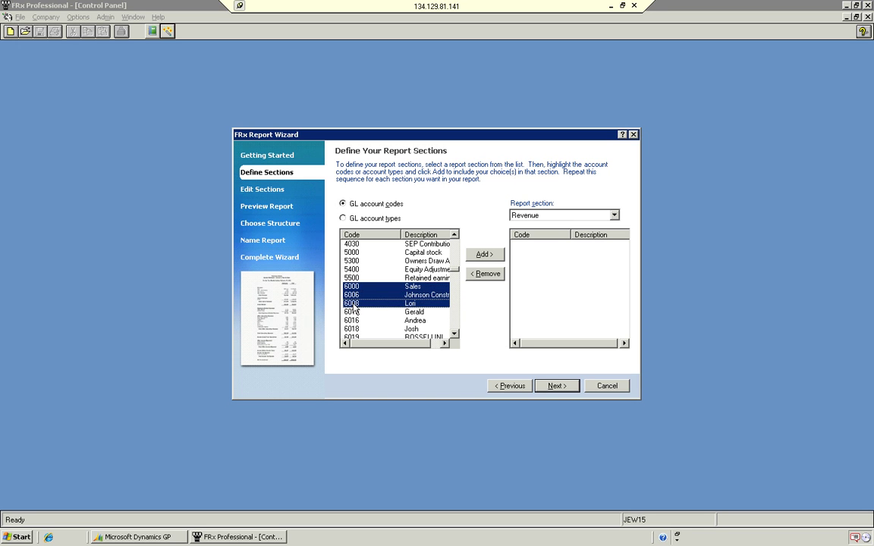
pyautogui.click(474, 256)
# Step: Add GL account code 7000, COGS - Designs, to the Cost of Revenue section
pyautogui.click(561, 215)
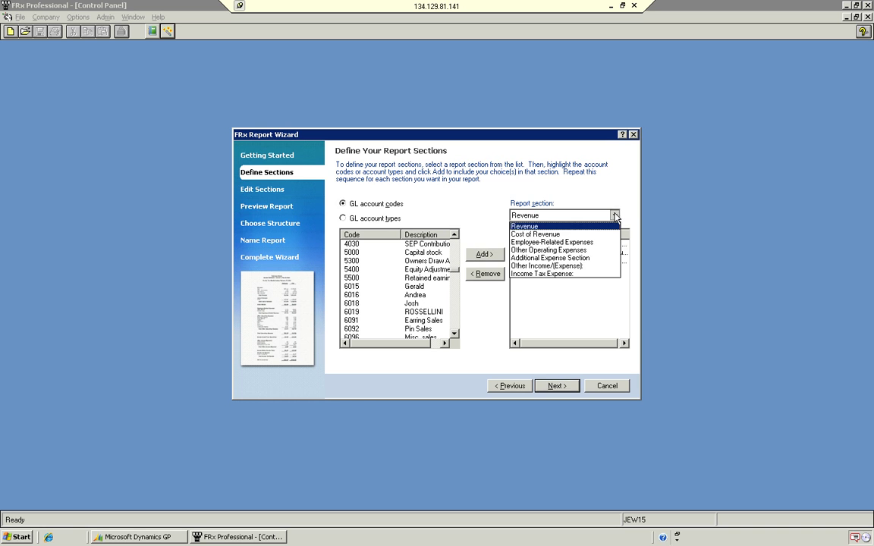
pyautogui.click(563, 234)
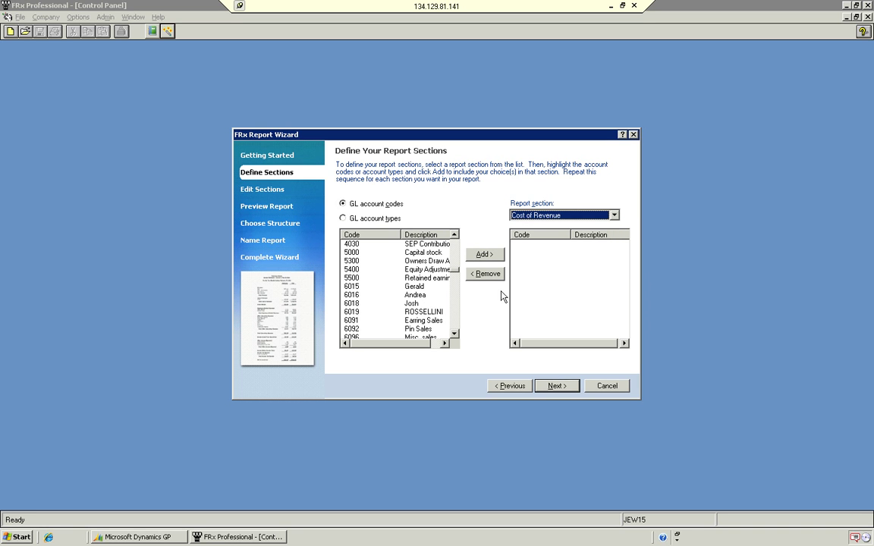
pyautogui.scroll(-7, 455, 333)
pyautogui.click(454, 335)
pyautogui.click(455, 336)
pyautogui.click(454, 334)
pyautogui.click(454, 334)
pyautogui.click(350, 296)
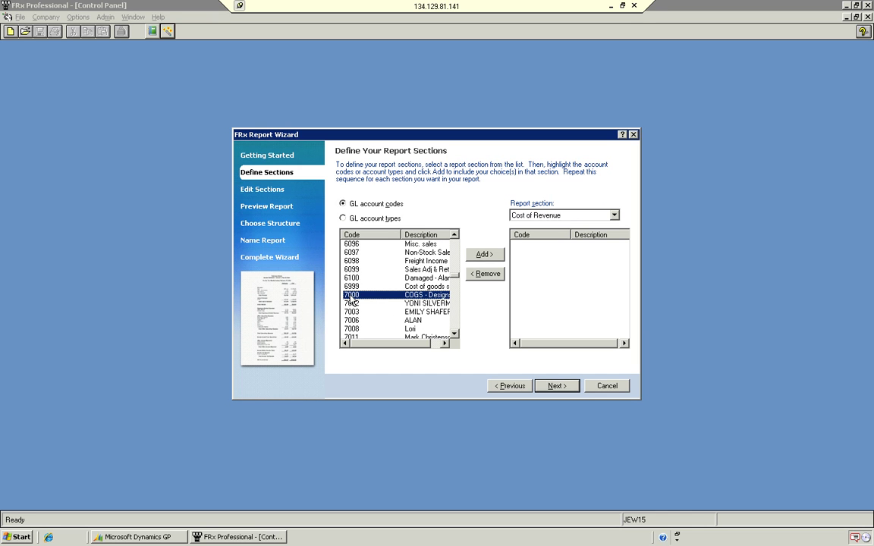
pyautogui.click(480, 258)
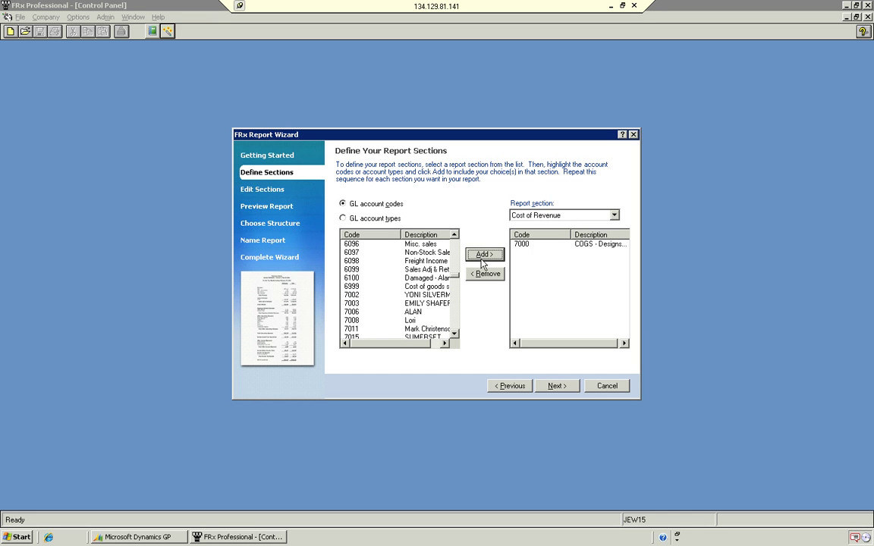
# Step: Accept the section order, the Arial format without shaded totals, and one report for the entire company
pyautogui.click(557, 386)
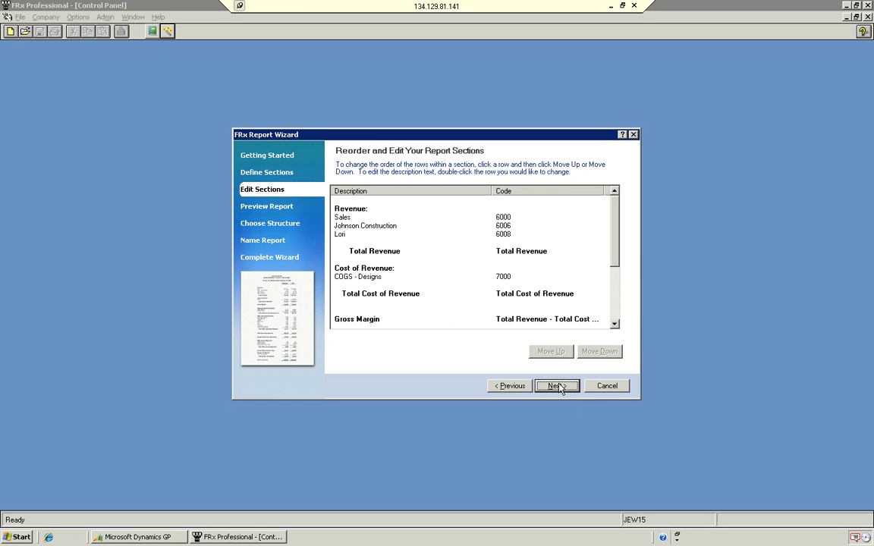
pyautogui.click(557, 386)
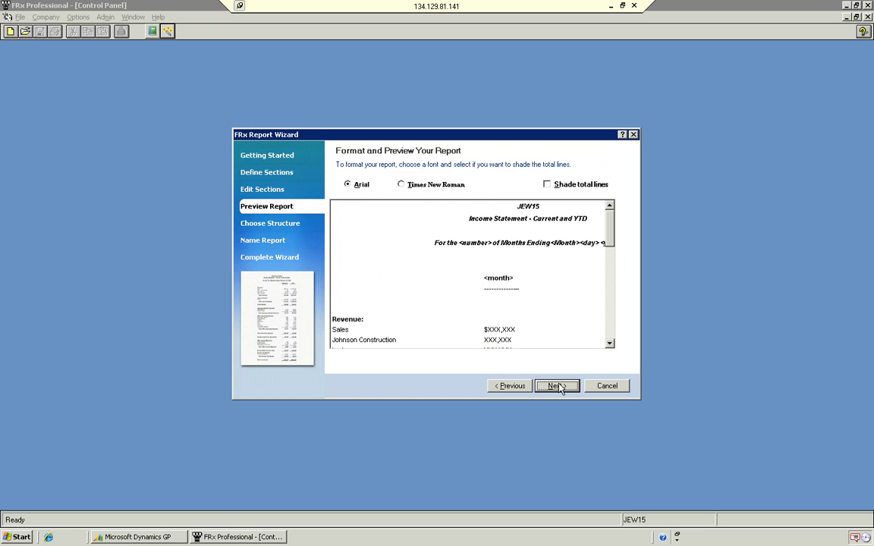
pyautogui.click(557, 386)
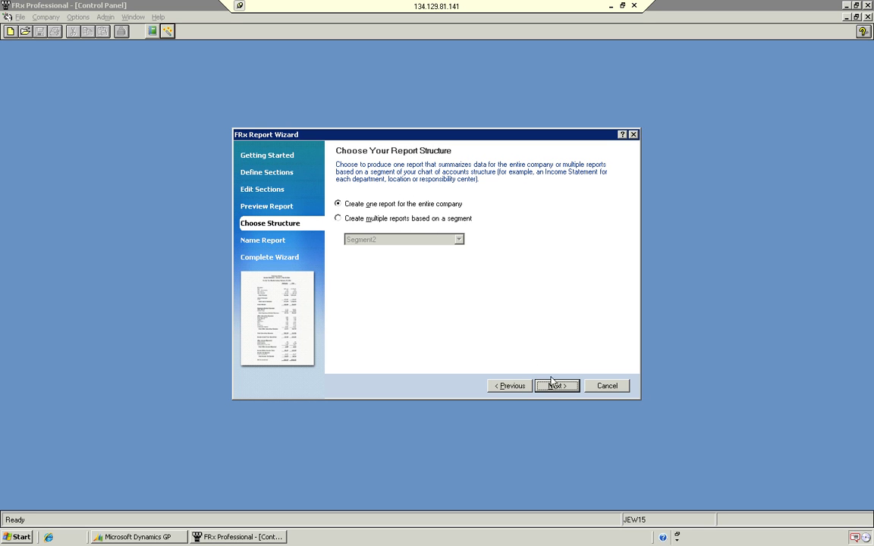
pyautogui.click(556, 387)
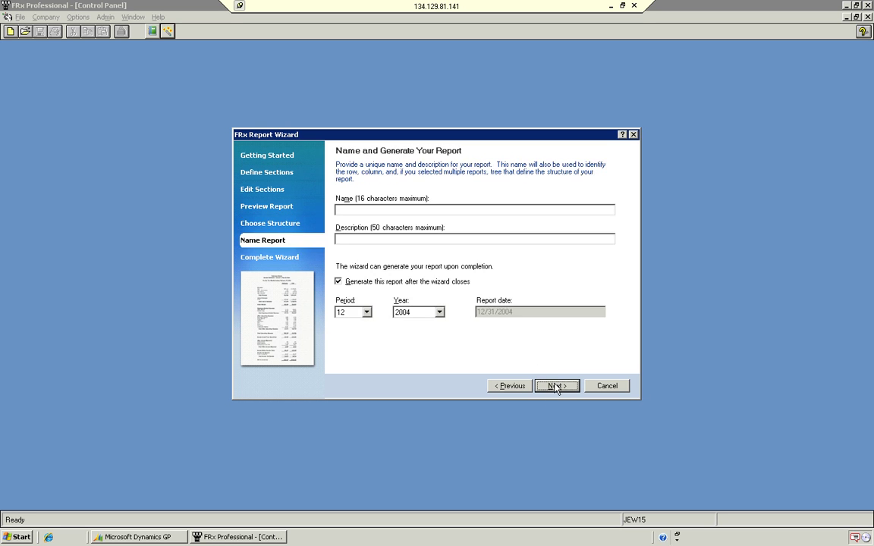
# Step: Name the report 100BKK-IS and describe it as WIZARD INCOME STATEMENT
pyautogui.click(342, 214)
pyautogui.write('00BKK-IS')
pyautogui.press('Left')
pyautogui.press('Left')
pyautogui.press('Left')
pyautogui.press('Left')
pyautogui.press('Left')
pyautogui.press('Left')
pyautogui.press('Left')
pyautogui.write('1')
pyautogui.write('WIZAR')
pyautogui.write('D INS')
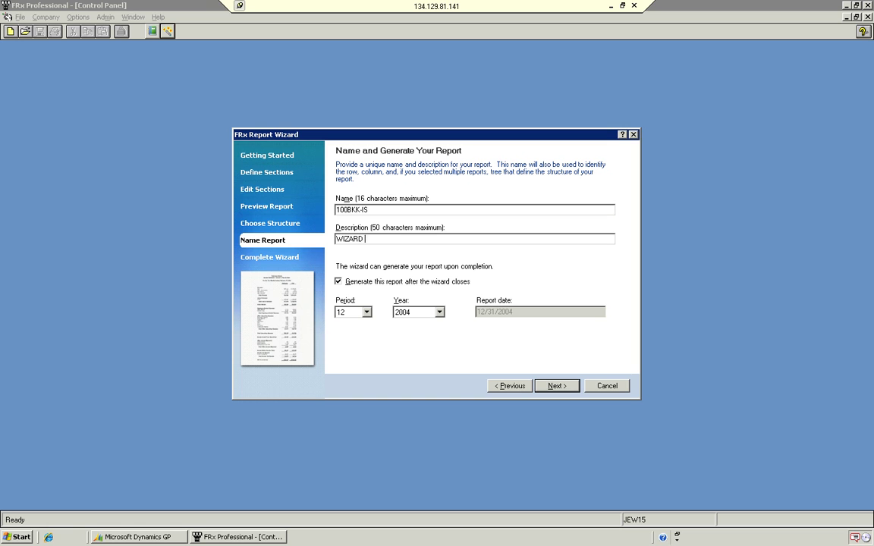
pyautogui.press('BackSpace')
pyautogui.write('COME')
pyautogui.press('BackSpace')
pyautogui.press('BackSpace')
pyautogui.press('BackSpace')
pyautogui.write('OME STATEMENT')
# Step: Set the report year to 2003 and finish the wizard so the report is generated
pyautogui.click(440, 313)
pyautogui.click(413, 355)
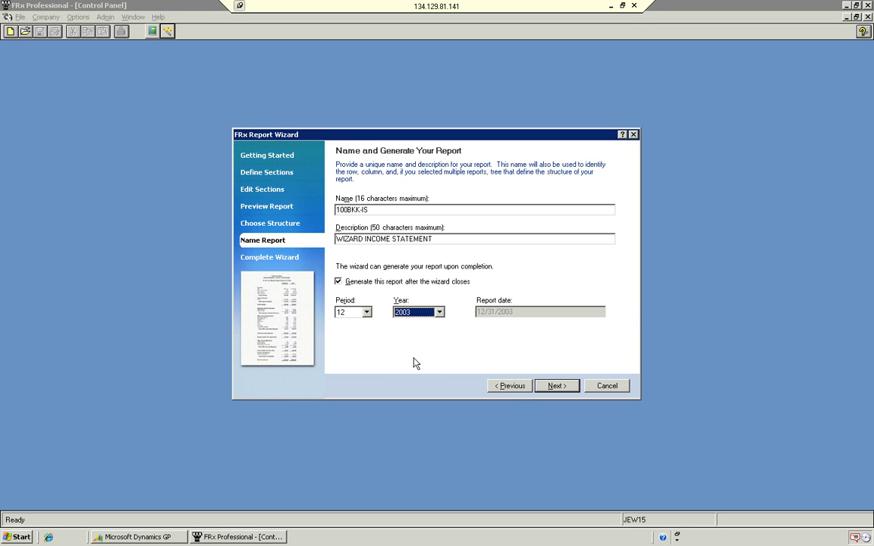
pyautogui.click(560, 387)
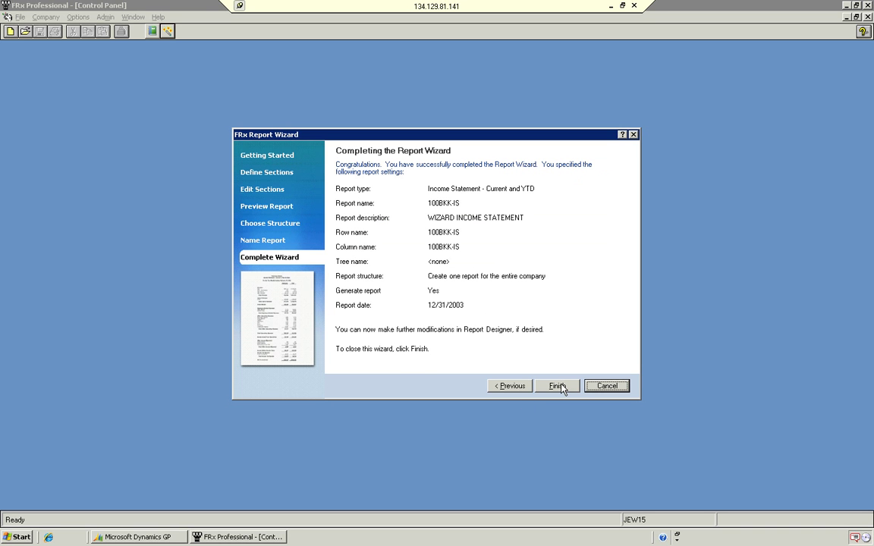
pyautogui.click(558, 387)
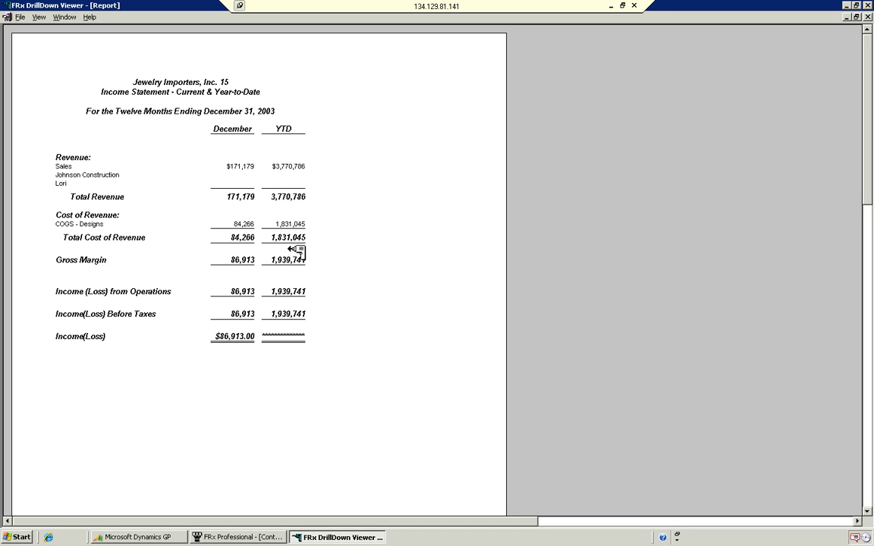
# Step: Close the generated report and its viewer, and open the row format 100BKK-IS
pyautogui.click(867, 16)
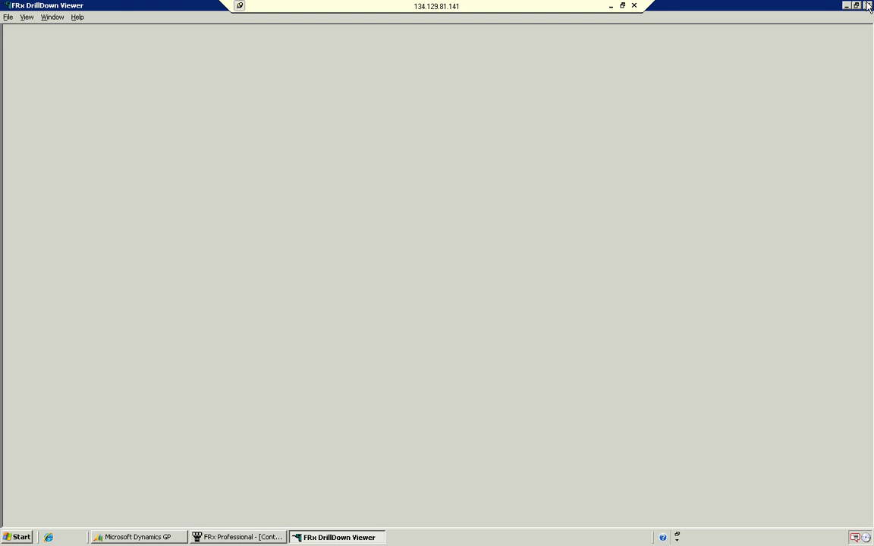
pyautogui.click(867, 5)
pyautogui.click(309, 209)
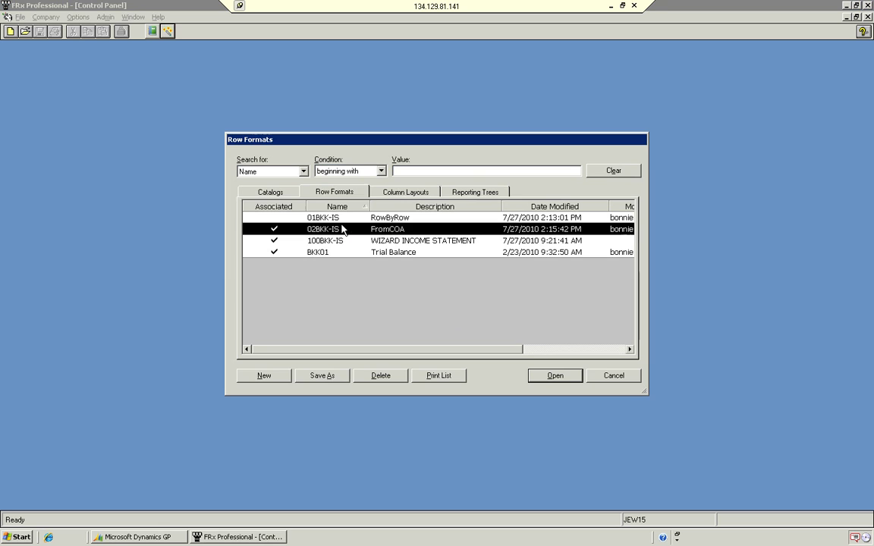
pyautogui.click(341, 240)
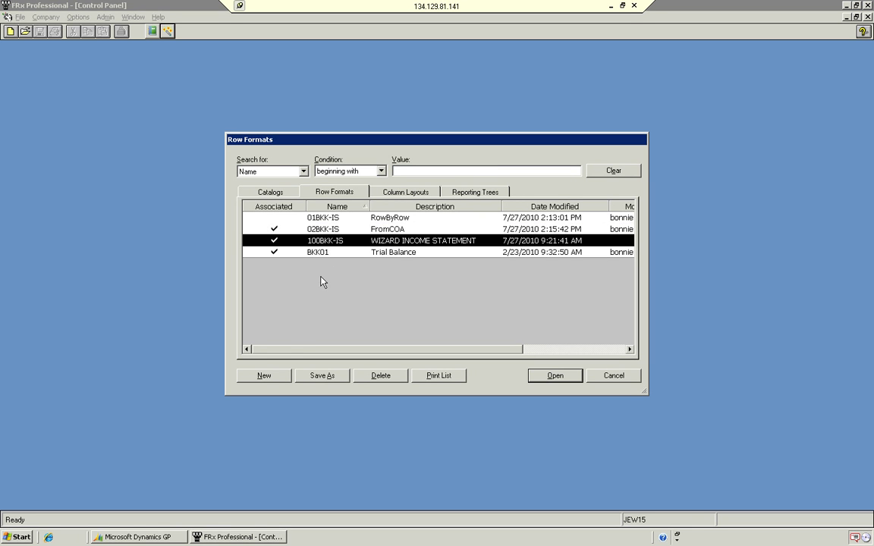
pyautogui.doubleClick(295, 241)
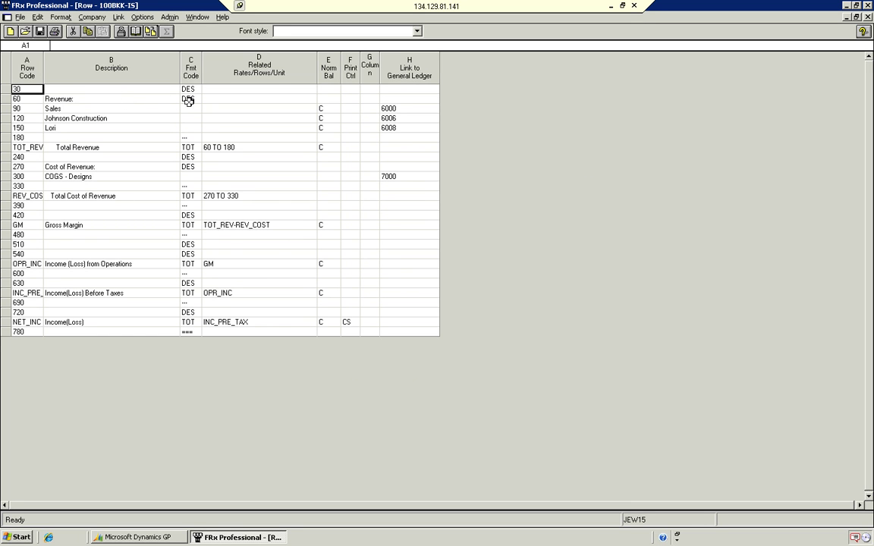
# Step: Examine the wizard-built row format's Revenue heading, format codes, row codes and Gross Margin formula, and close the row format
pyautogui.click(102, 101)
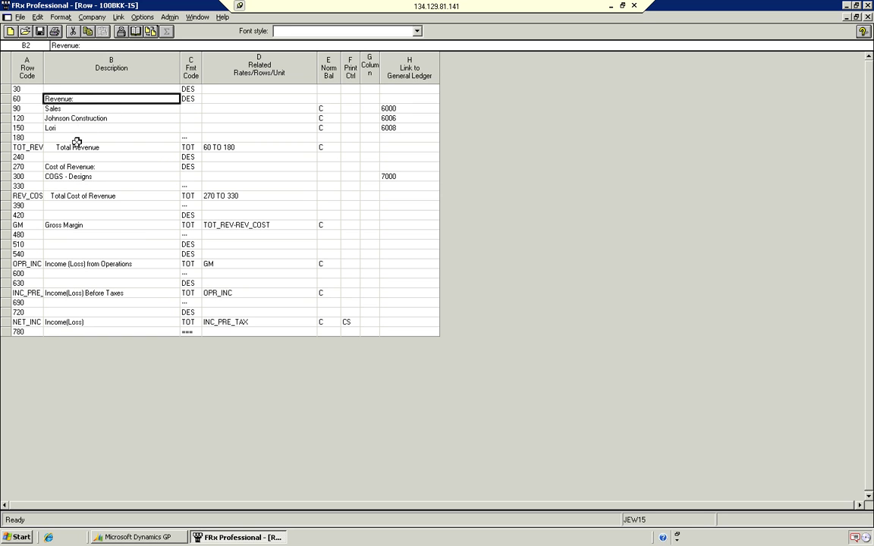
pyautogui.click(186, 146)
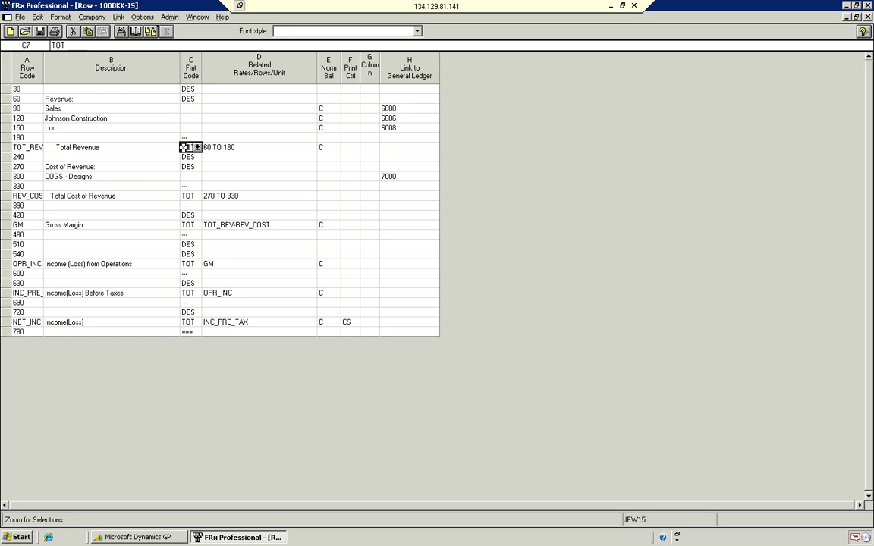
pyautogui.click(185, 138)
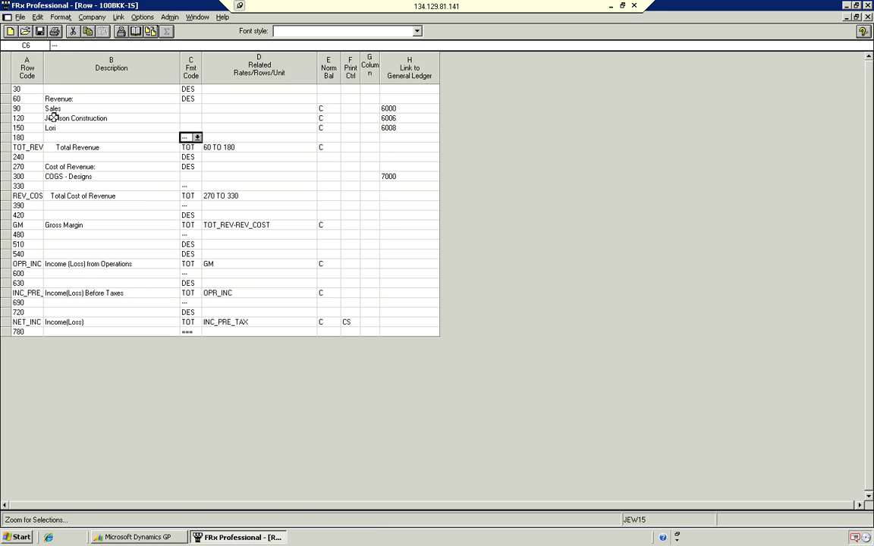
pyautogui.click(30, 88)
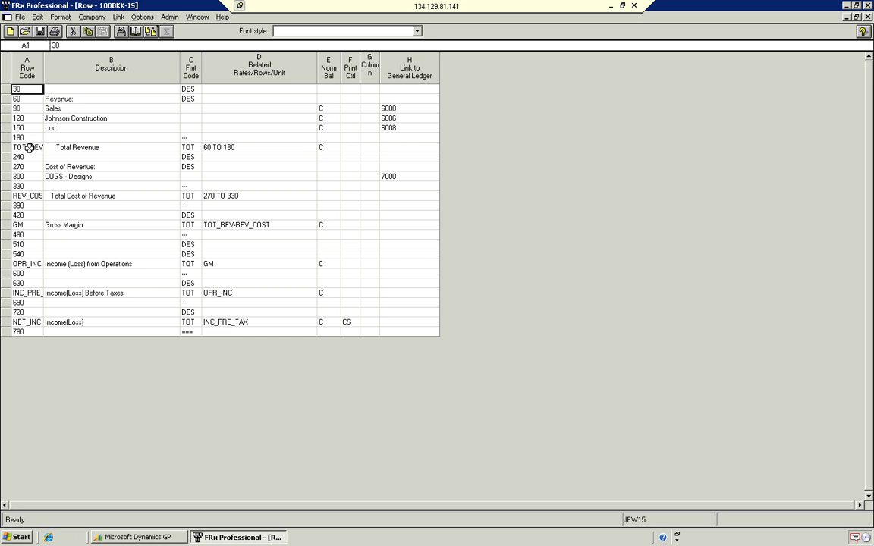
pyautogui.click(30, 147)
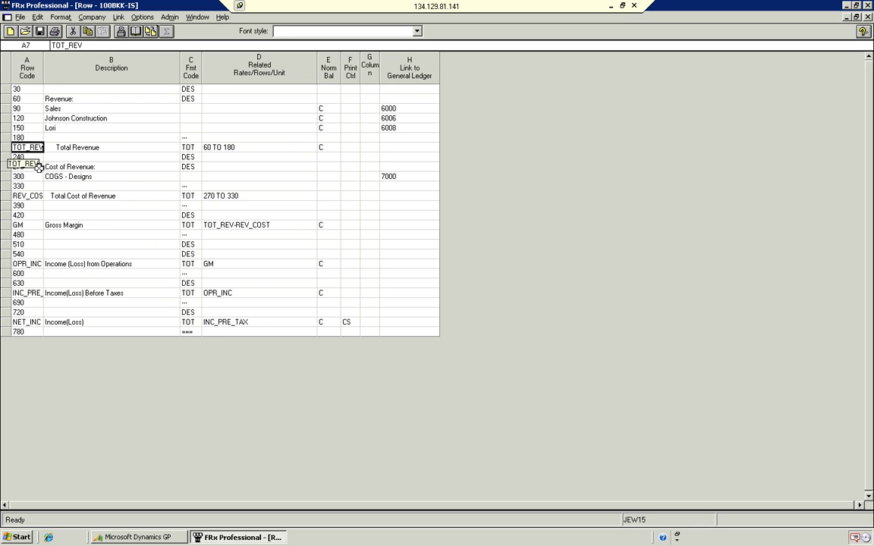
pyautogui.click(217, 227)
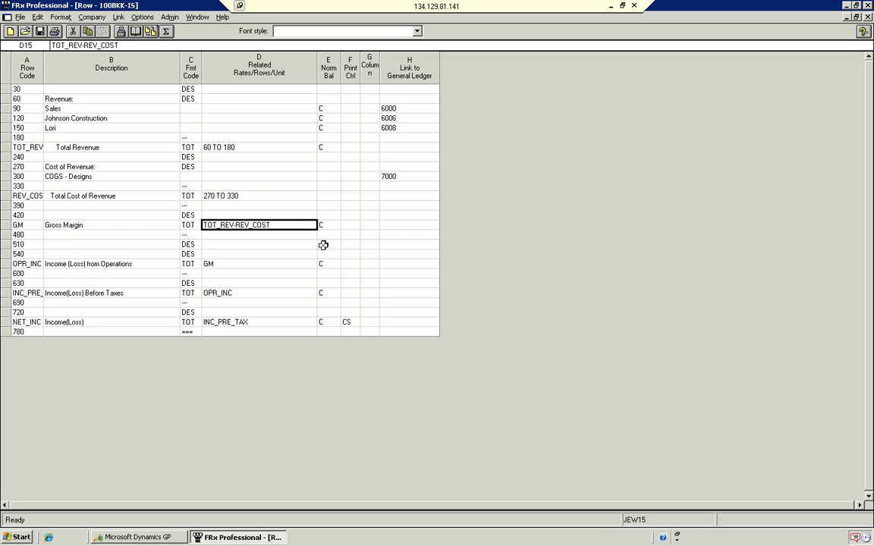
pyautogui.click(868, 17)
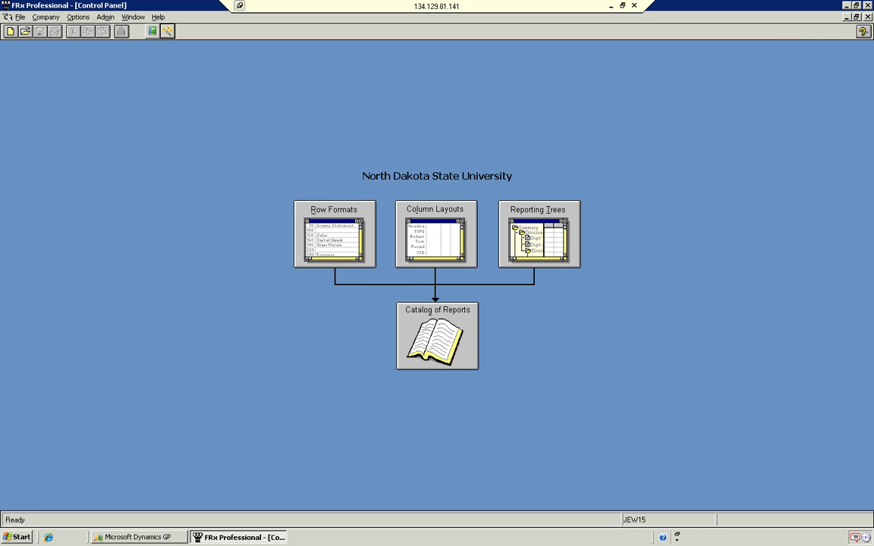
# Step: Leave the remote session and the slide show, and bring up the FRx Report Designer User's Guide PDF in Adobe Reader
pyautogui.click(611, 6)
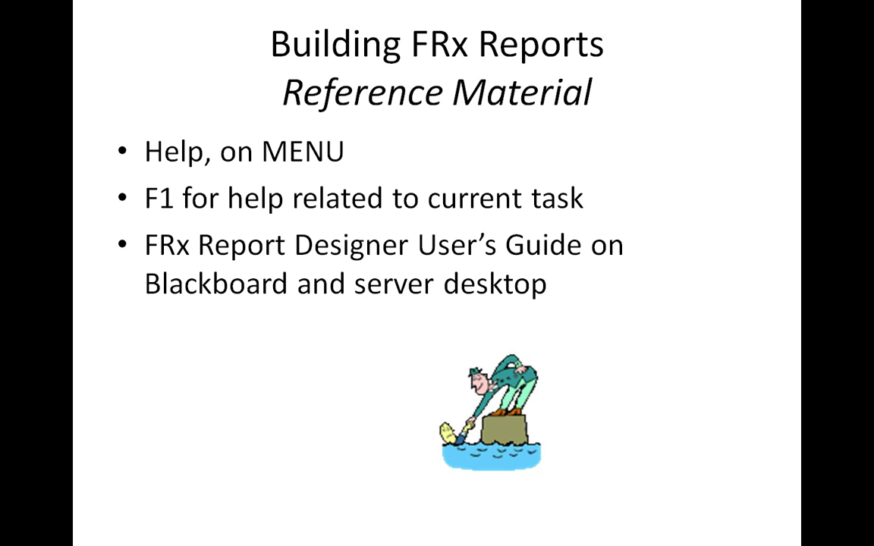
pyautogui.press('Escape')
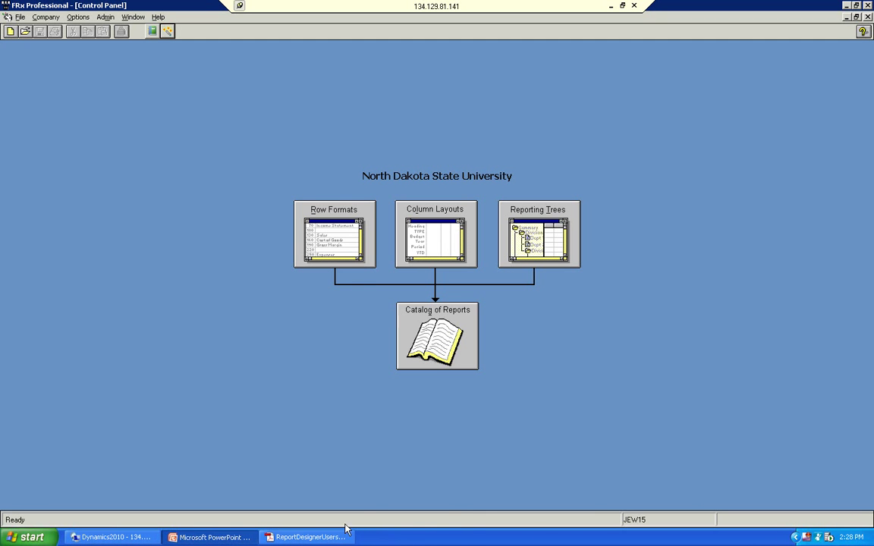
pyautogui.click(310, 537)
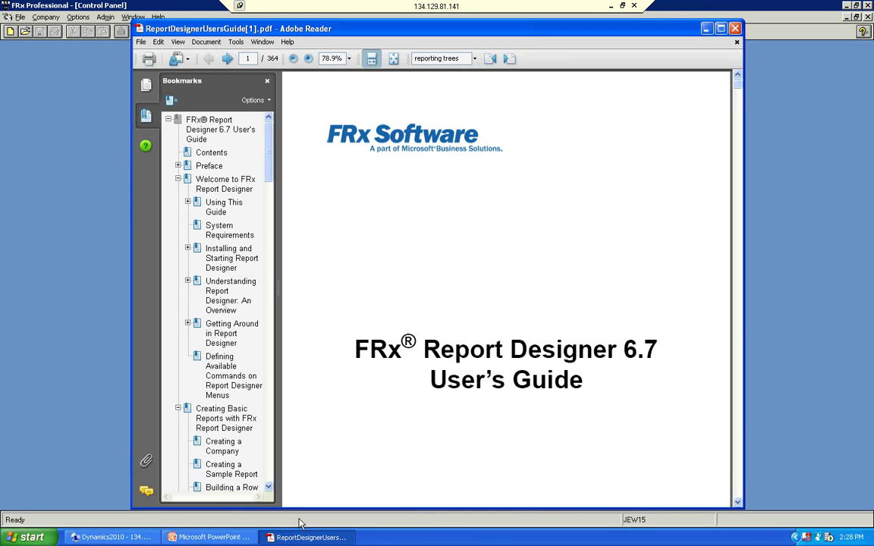